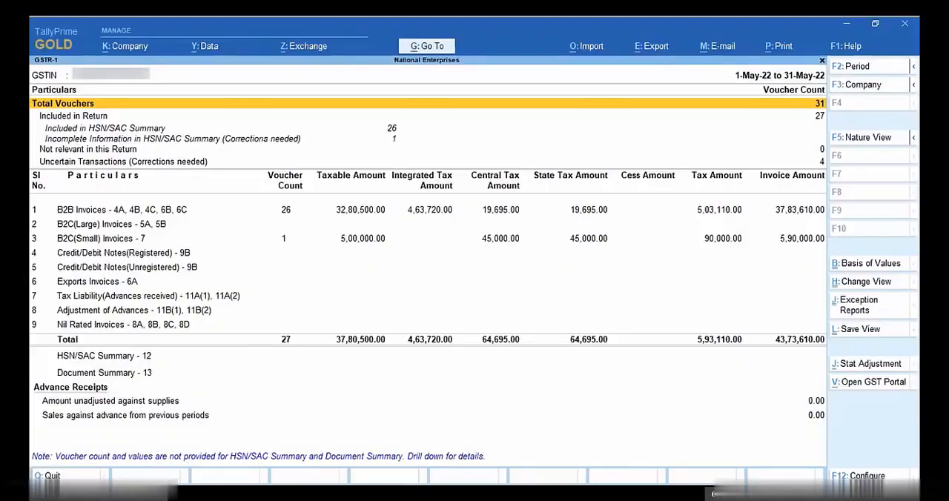
# Step: Resolve the voucher with incomplete HSN/SAC summary information by setting the 15mm Steel Rod's HSN/SAC to 7228
pyautogui.press('Down')
pyautogui.press('Down')
pyautogui.press('Down')
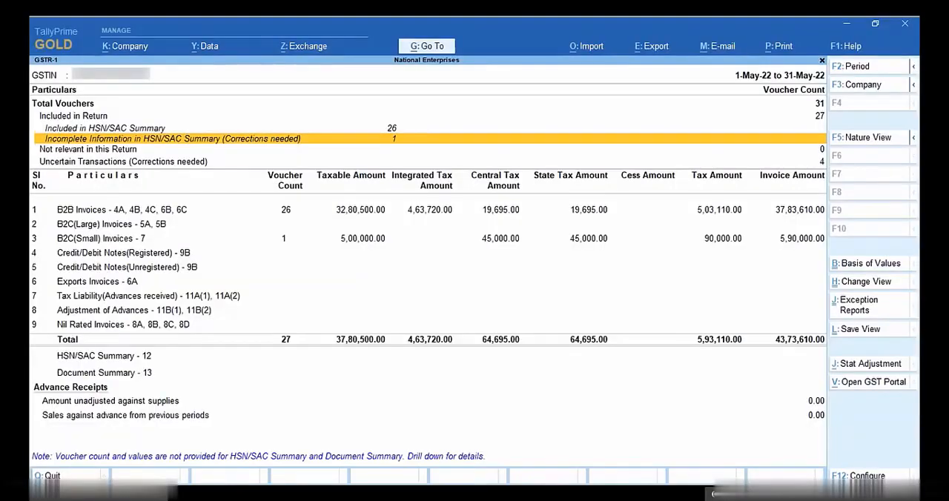
pyautogui.press('Return')
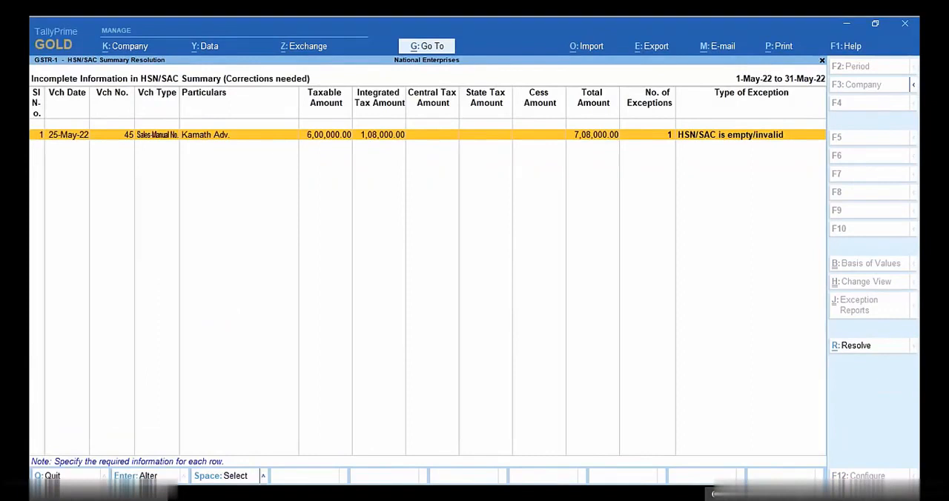
pyautogui.hotkey('alt', 'r')
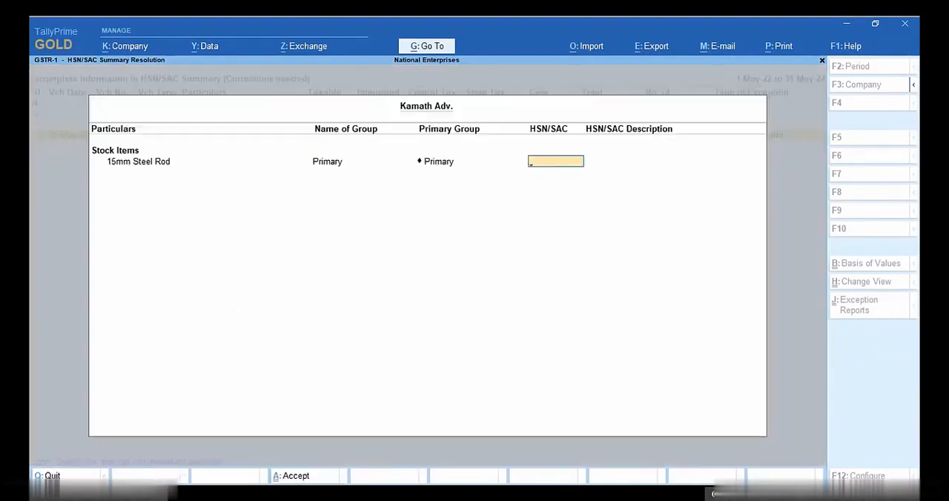
pyautogui.write('7228')
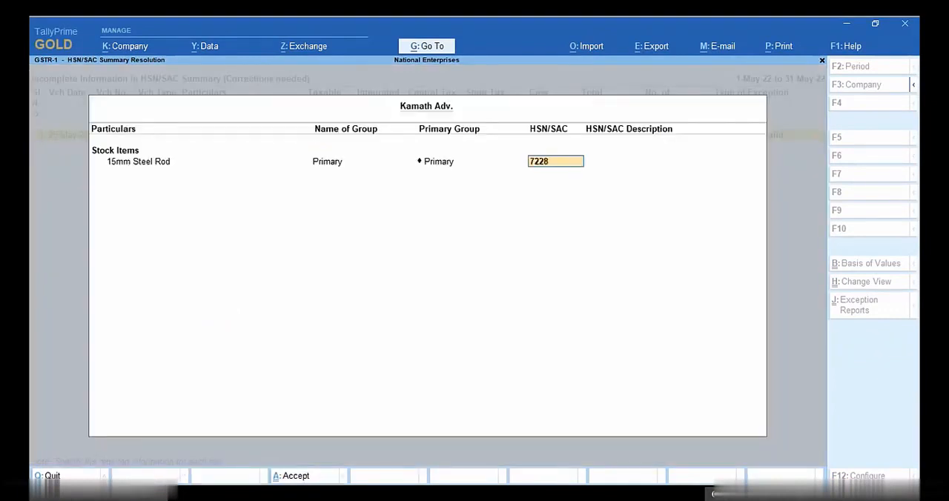
pyautogui.press('Return')
pyautogui.press('Return')
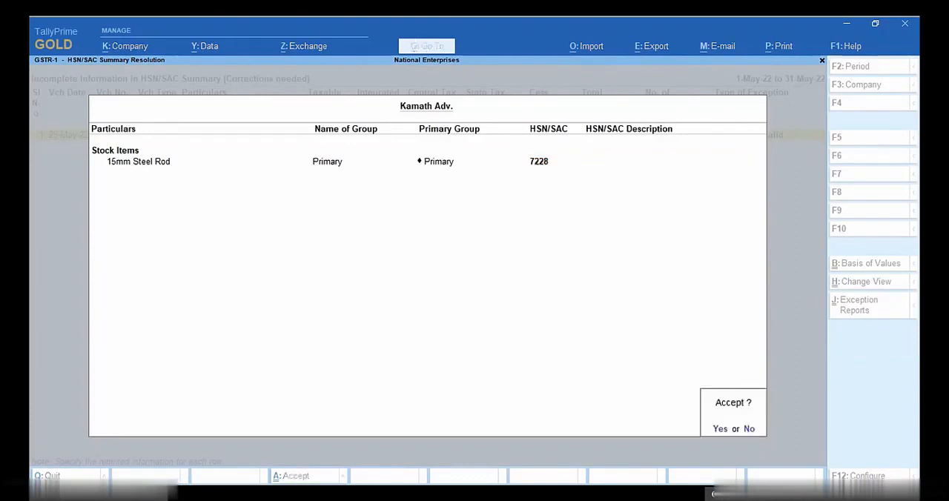
pyautogui.press('Return')
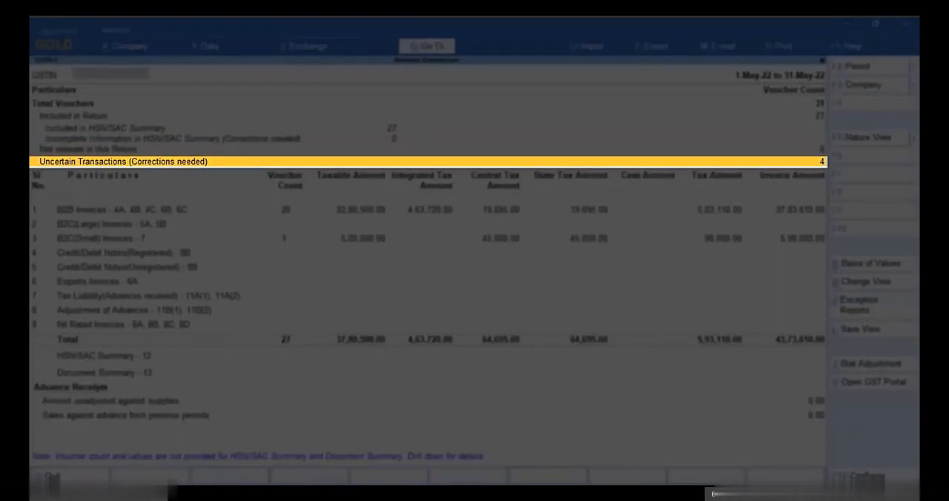
# Step: In the uncertain transaction with modified nature, value or rate, keep Interstate Sales Taxable and set the 13MM Steel (12%) taxable amount to 20,000
pyautogui.press('Return')
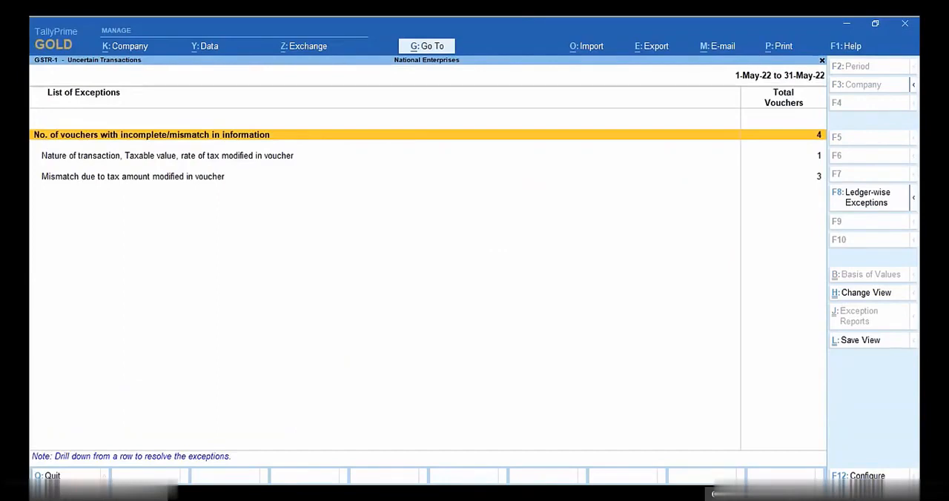
pyautogui.press('Down')
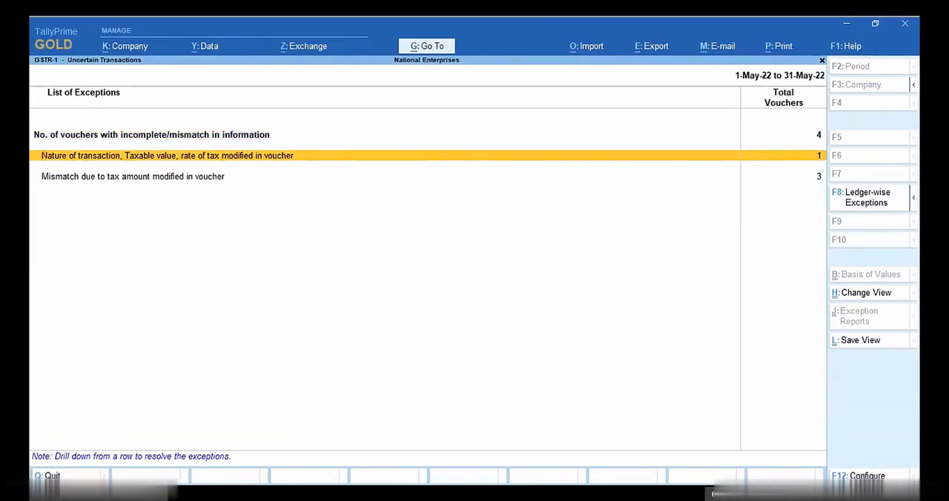
pyautogui.press('Return')
pyautogui.hotkey('alt', 'r')
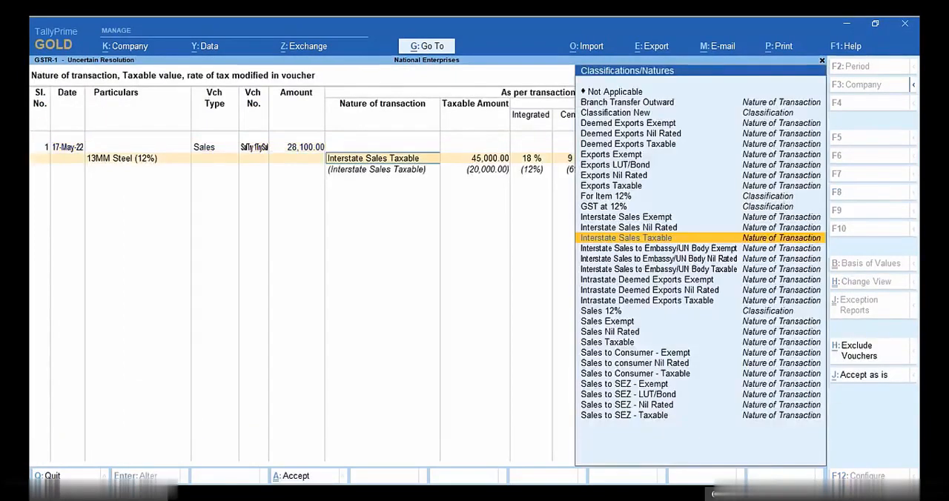
pyautogui.press('Return')
pyautogui.write('20,000')
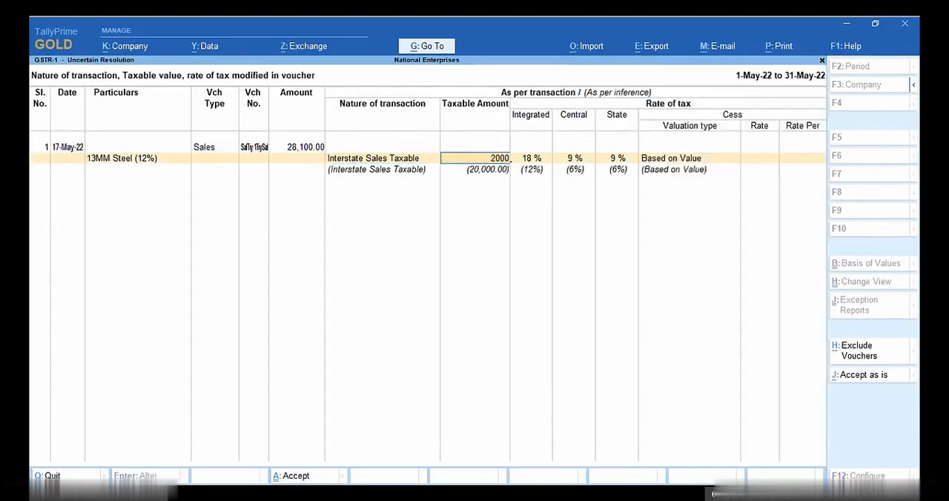
# Step: Set the 13MM Steel (12%) item's integrated tax rate to 12% and central tax to 6%, and accept the resolution
pyautogui.press('Return')
pyautogui.write('12')
pyautogui.press('Return')
pyautogui.write('6')
pyautogui.press('Return')
pyautogui.write('6')
pyautogui.press('Return')
pyautogui.press('Return')
# Step: Accept as is the voucher exceptions under mismatch due to tax amount modified in voucher, and leave the exceptions list
pyautogui.press('Return')
pyautogui.press('Down')
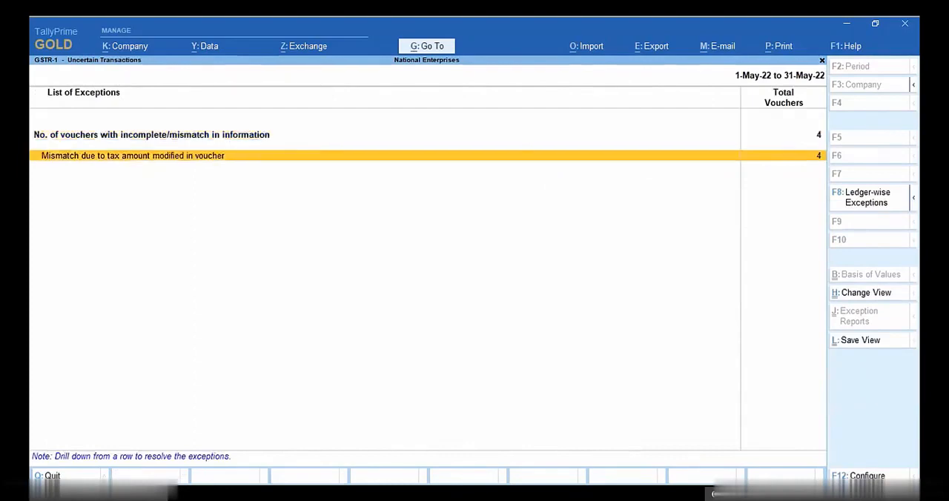
pyautogui.press('Return')
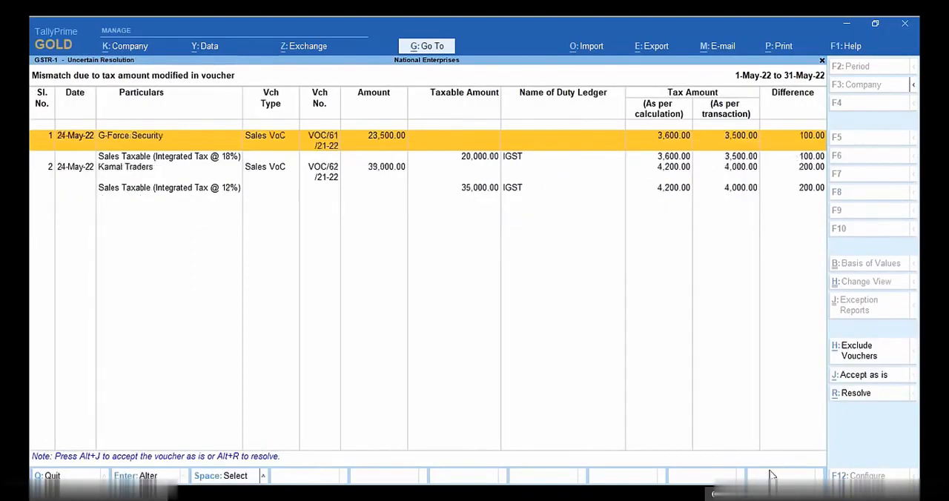
pyautogui.hotkey('alt', 'j')
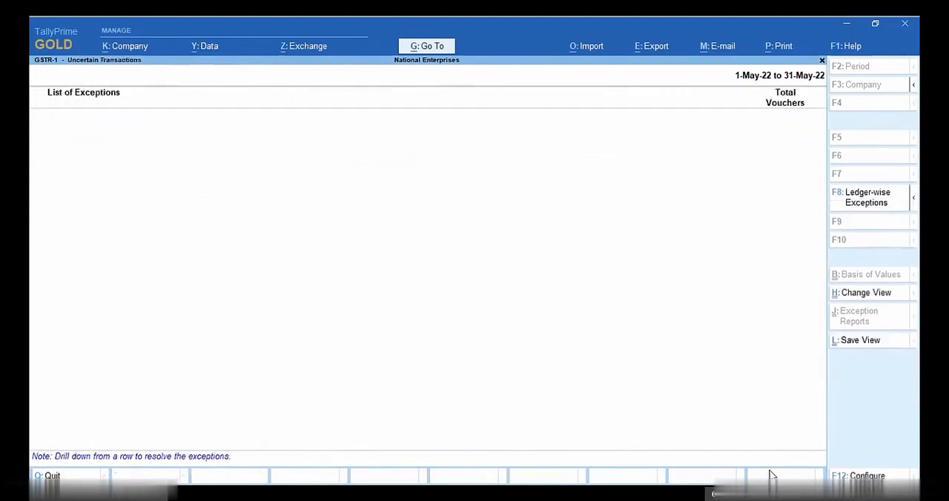
pyautogui.press('Escape')
pyautogui.press('Down')
pyautogui.press('Down')
pyautogui.press('Down')
pyautogui.press('Down')
pyautogui.press('Down')
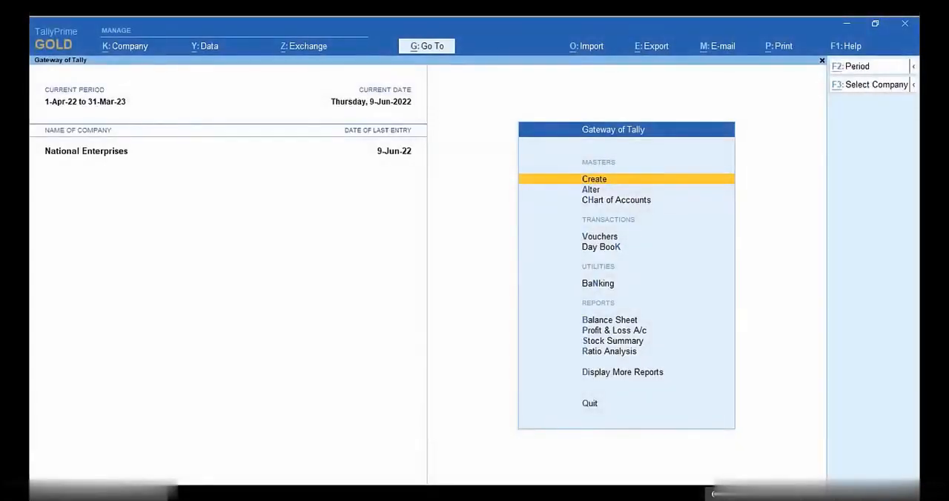
# Step: Open the GST Rate Setup report
pyautogui.hotkey('alt', 'g')
pyautogui.write('GST Rate')
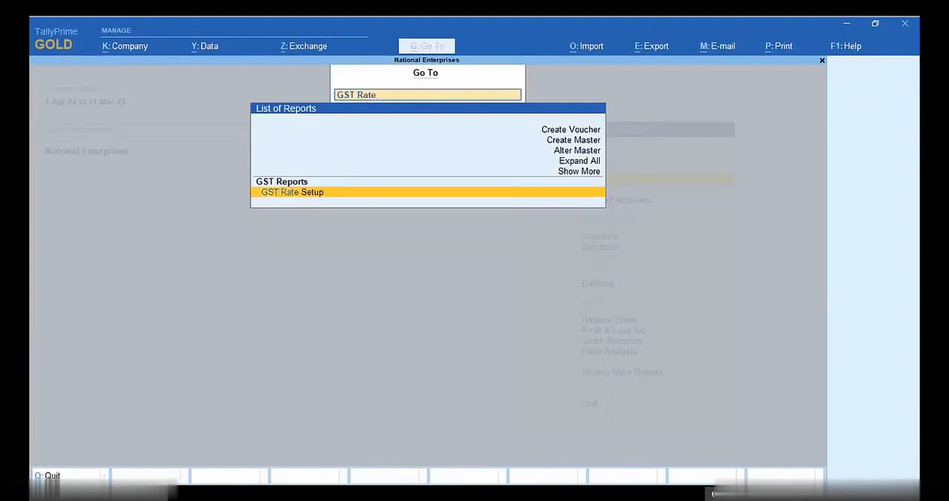
pyautogui.press('Return')
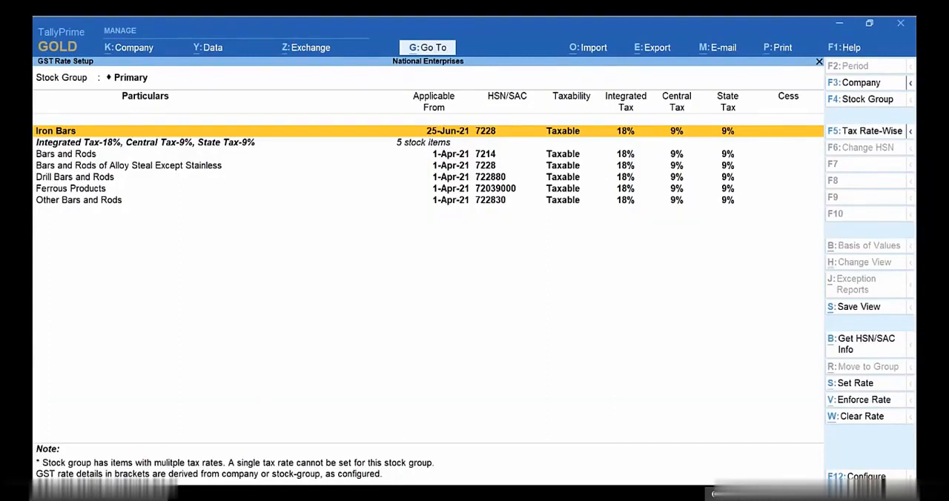
# Step: Request online HSN/SAC info for the Drill Bars and Rods and Ferrous Products stock items
pyautogui.press('Down')
pyautogui.press('Down')
pyautogui.press('Down')
pyautogui.press('Down')
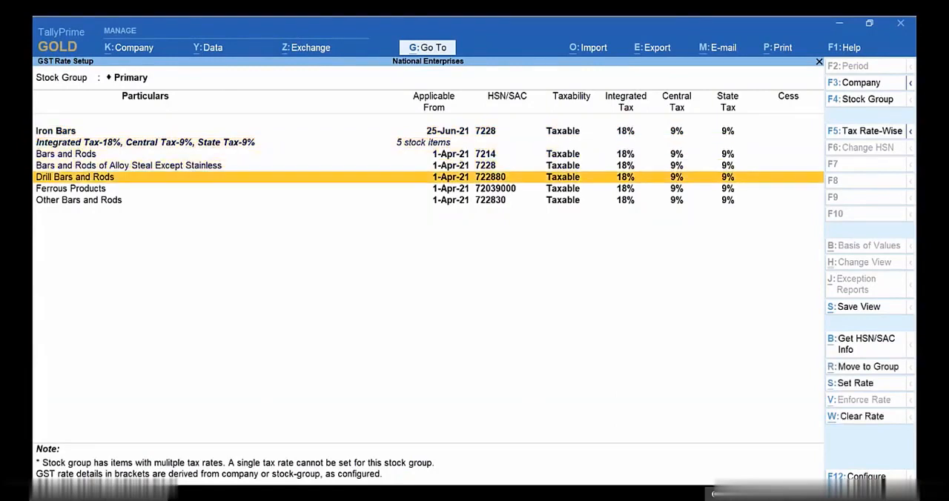
pyautogui.press('space')
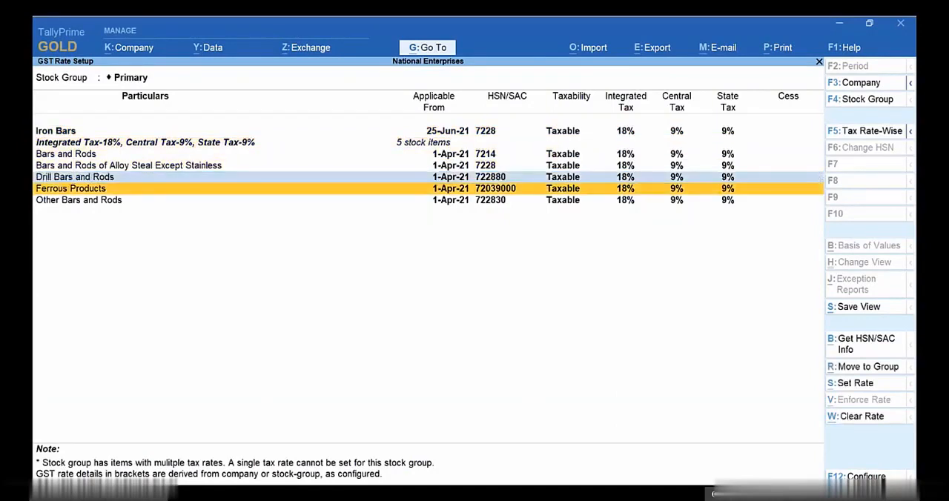
pyautogui.press('space')
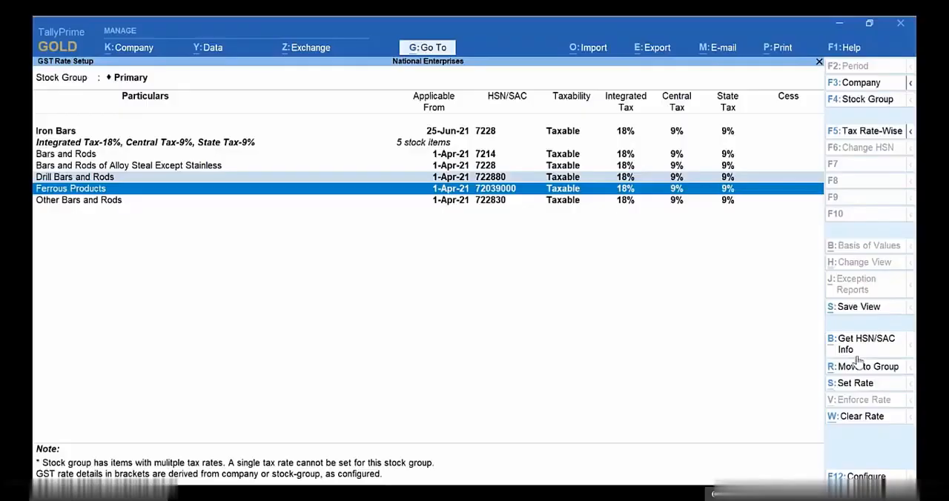
pyautogui.click(868, 345)
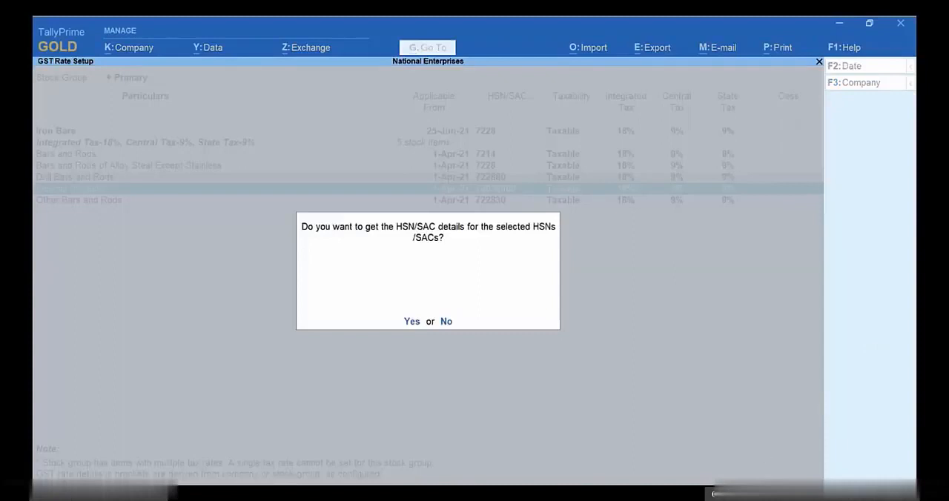
pyautogui.press('Return')
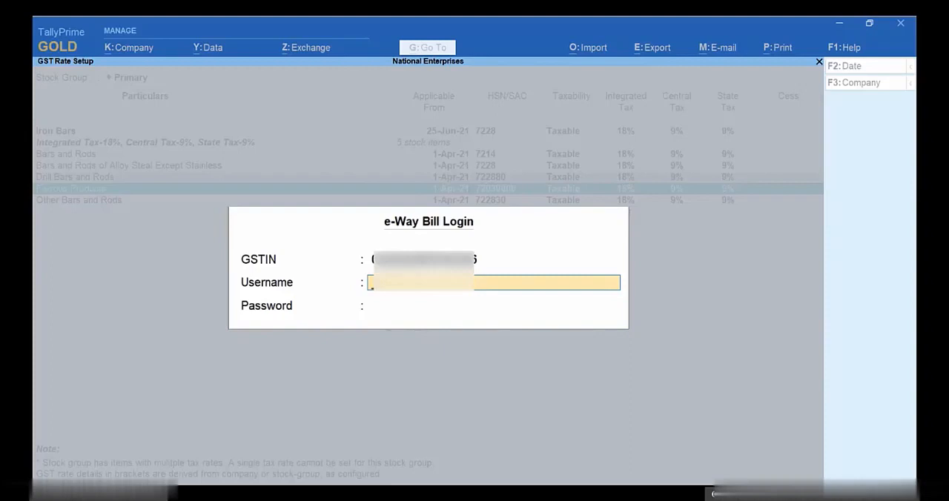
# Step: Log in to e-Way Bill with the username and password to fetch the HSN/SAC details, and review the info summary
pyautogui.write('0?????????????6')
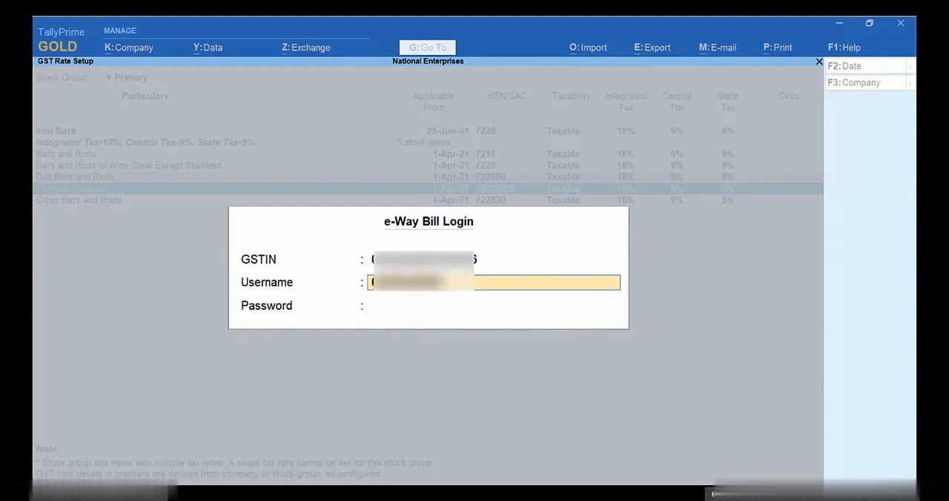
pyautogui.press('Return')
pyautogui.write('*******')
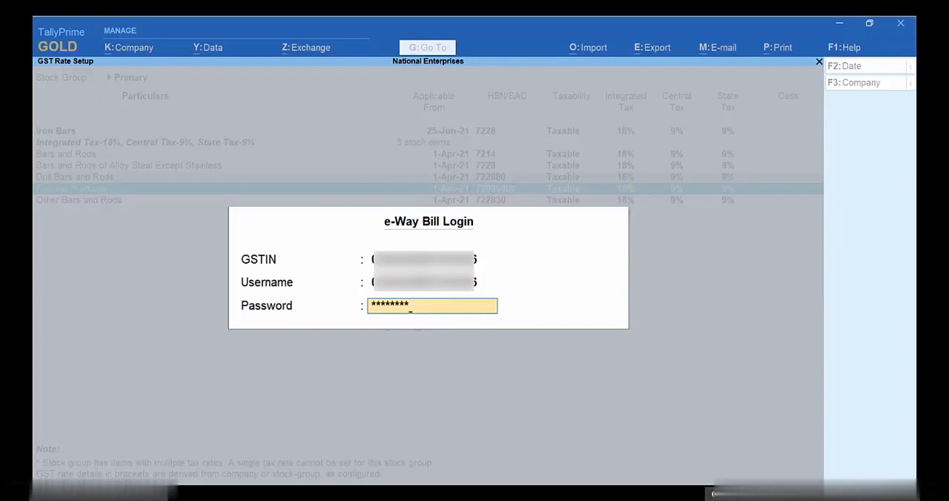
pyautogui.press('Return')
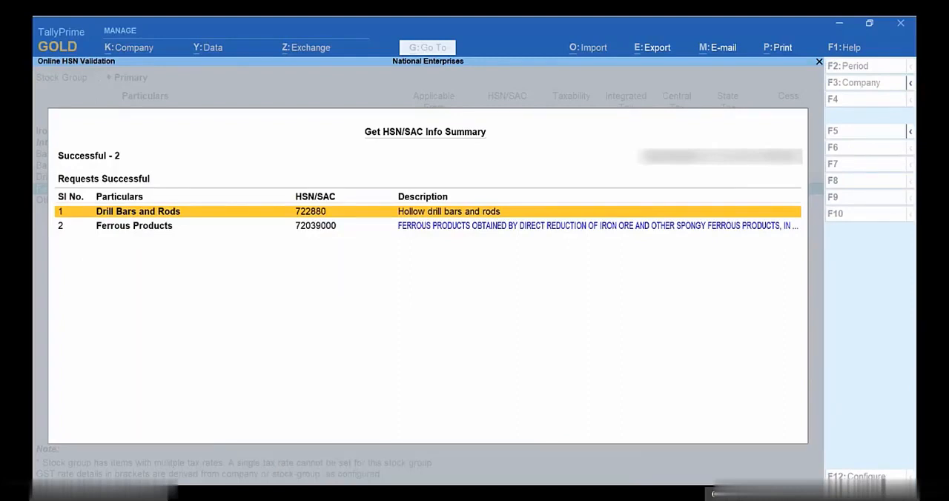
pyautogui.press('Down')
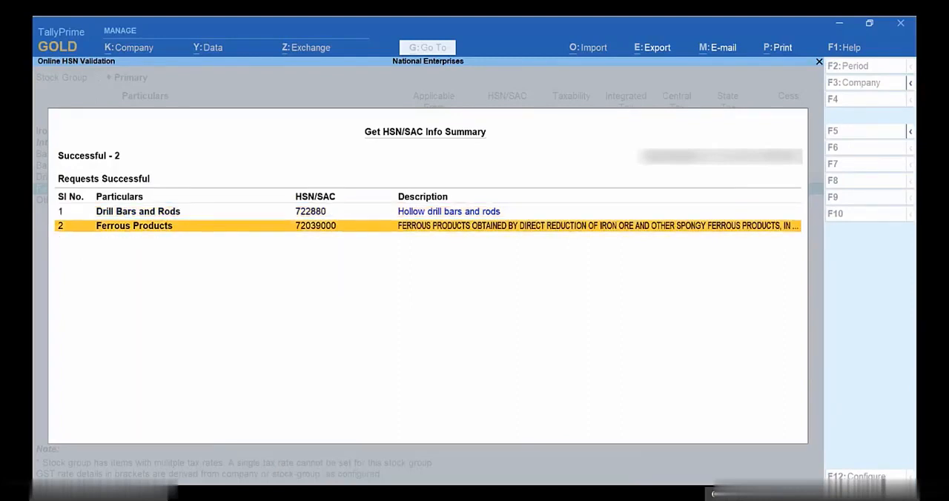
pyautogui.press('Escape')
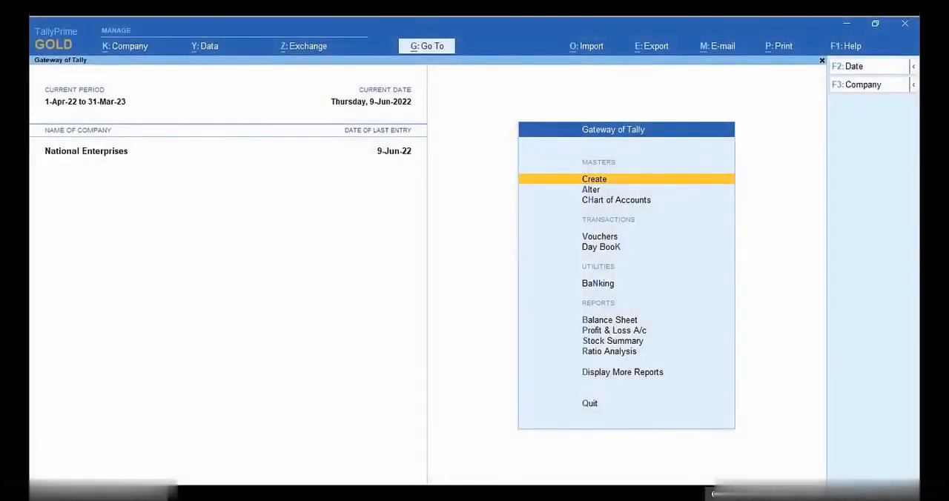
# Step: Open the Update Party GSTIN report for all ledgers under the Sundry Creditors group
pyautogui.hotkey('alt', 'g')
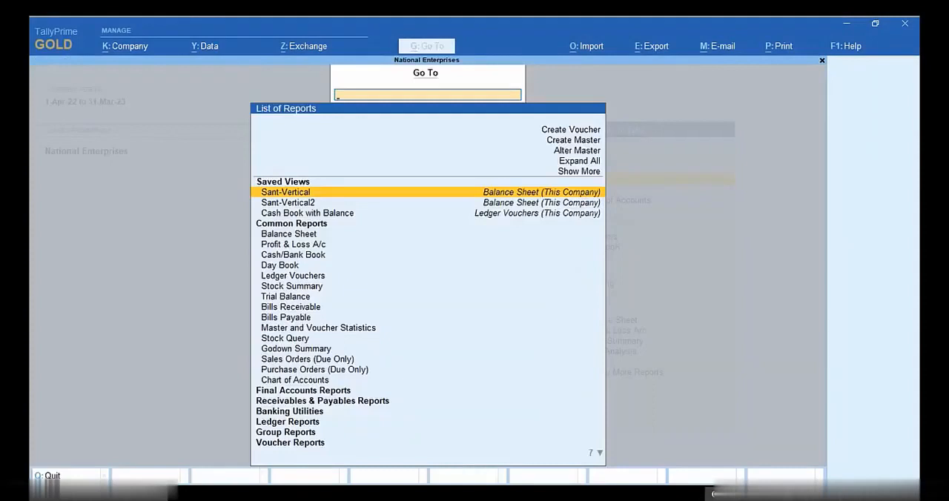
pyautogui.write('Update')
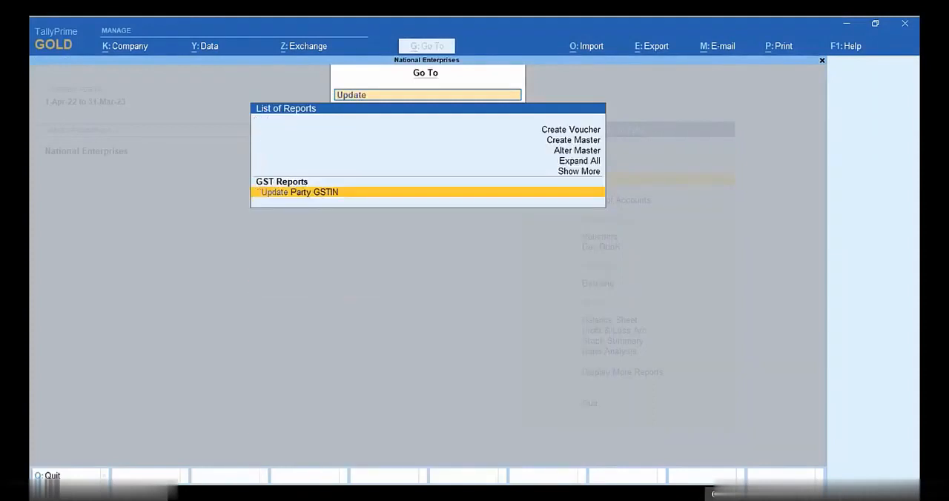
pyautogui.press('Return')
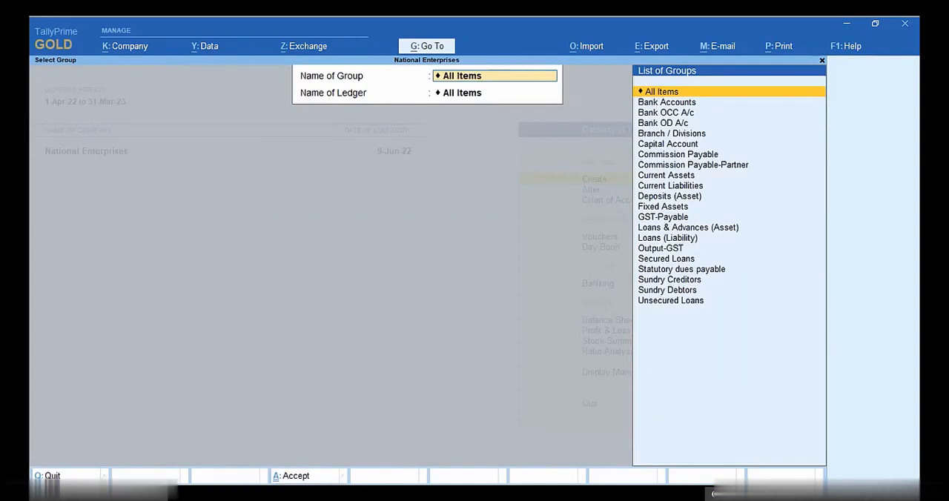
pyautogui.press('Down')
pyautogui.press('Down')
pyautogui.press('Down')
pyautogui.press('Down')
pyautogui.press('Down')
pyautogui.press('Down')
pyautogui.press('Down')
pyautogui.press('Down')
pyautogui.press('Down')
pyautogui.press('Down')
pyautogui.press('Down')
pyautogui.press('Down')
pyautogui.press('Down')
pyautogui.press('Down')
pyautogui.press('Down')
pyautogui.press('Down')
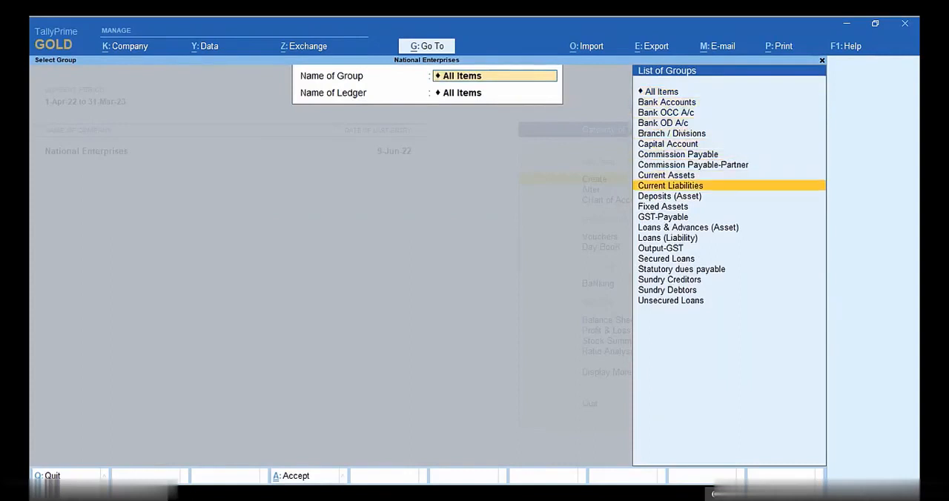
pyautogui.press('Down')
pyautogui.press('Down')
pyautogui.press('Return')
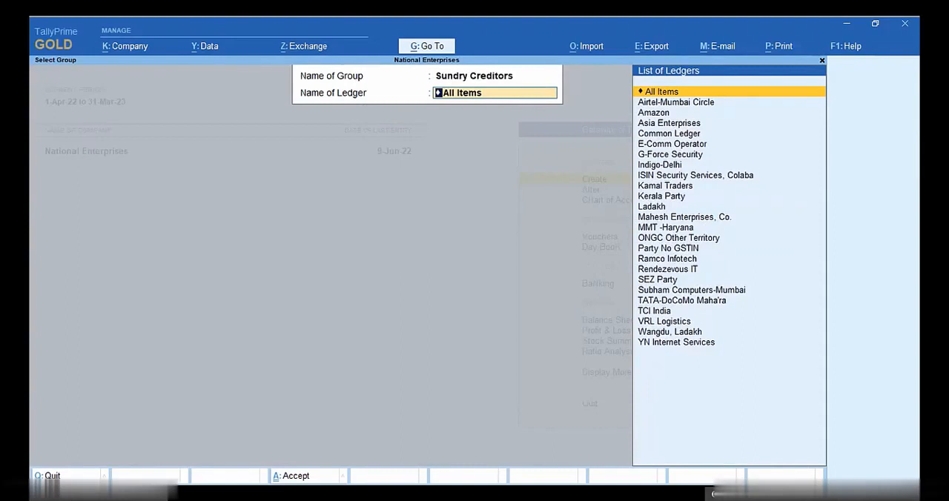
pyautogui.press('Return')
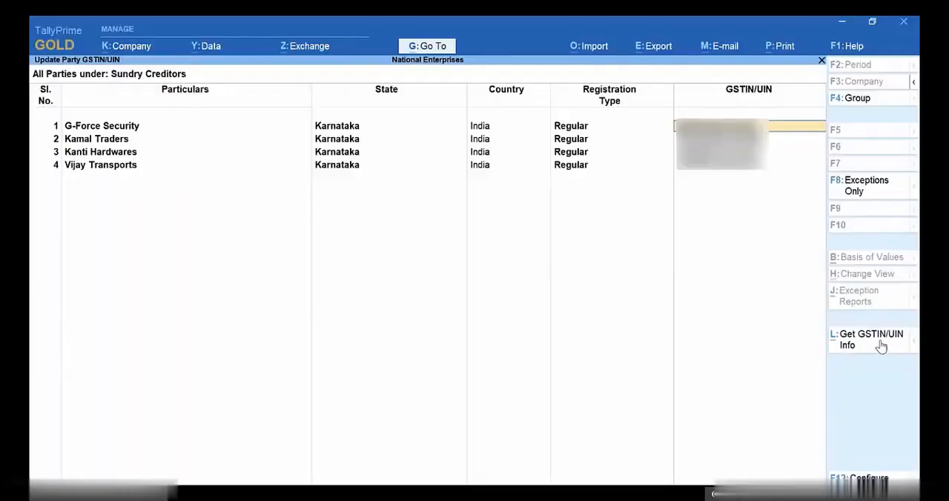
# Step: Get the GSTIN/UIN info for all GSTINs/UINs of the listed parties
pyautogui.click(880, 345)
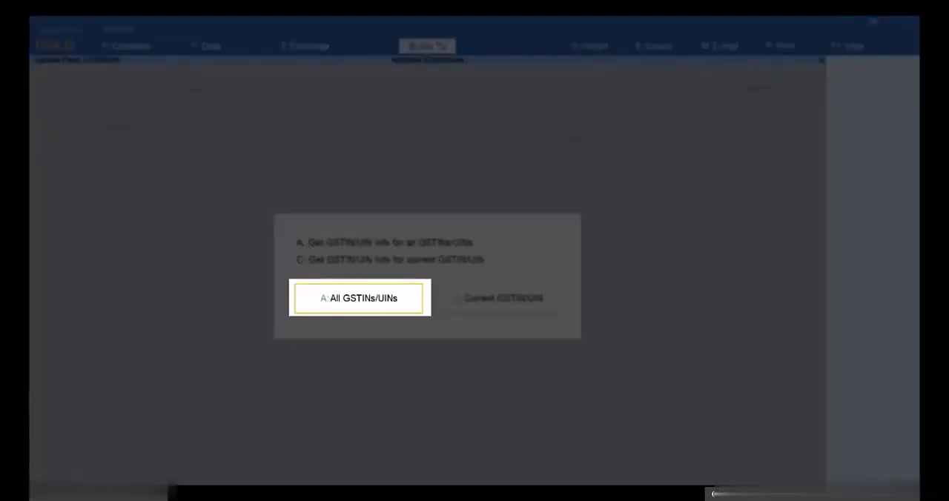
pyautogui.press('a')
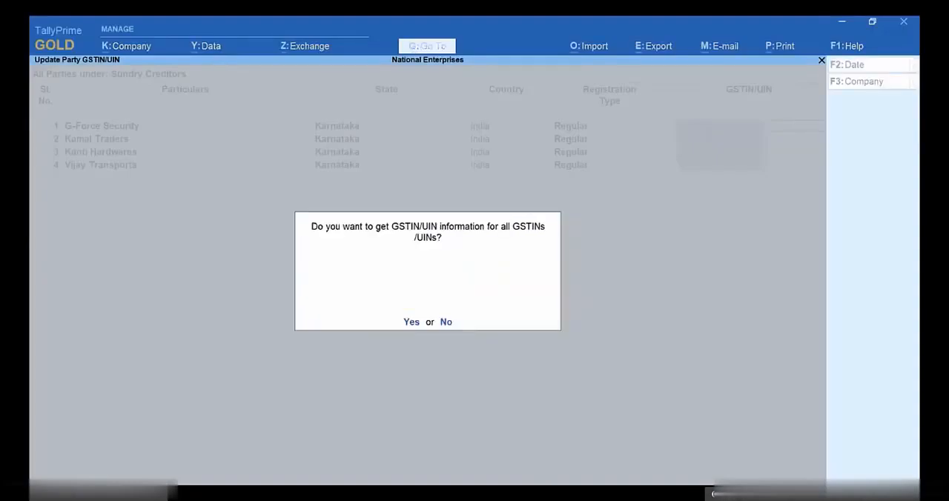
pyautogui.press('y')
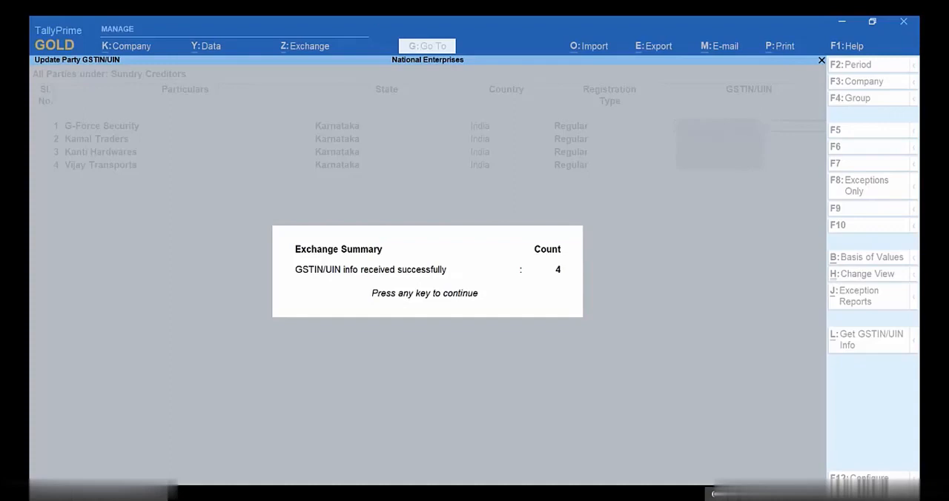
# Step: Close the exchange summary and set Set GSTIN/UIN Info to Yes for G-Force Security
pyautogui.press('Return')
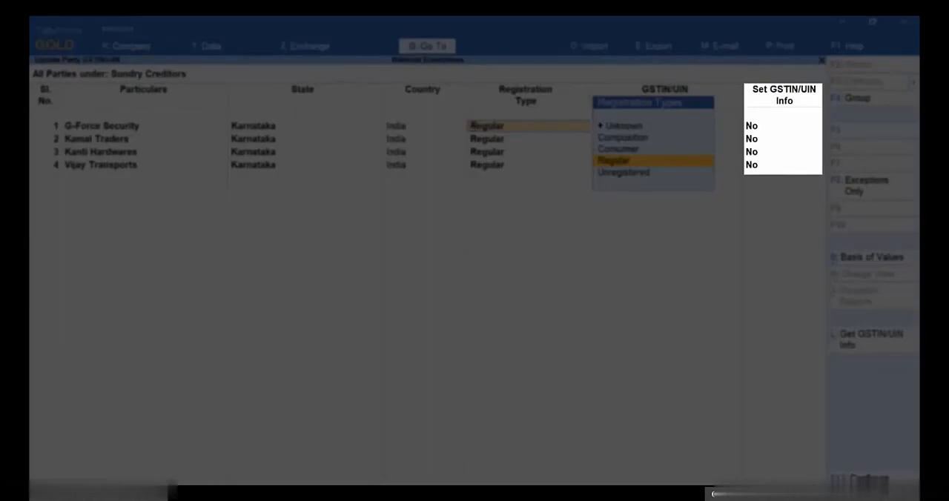
pyautogui.press('Return')
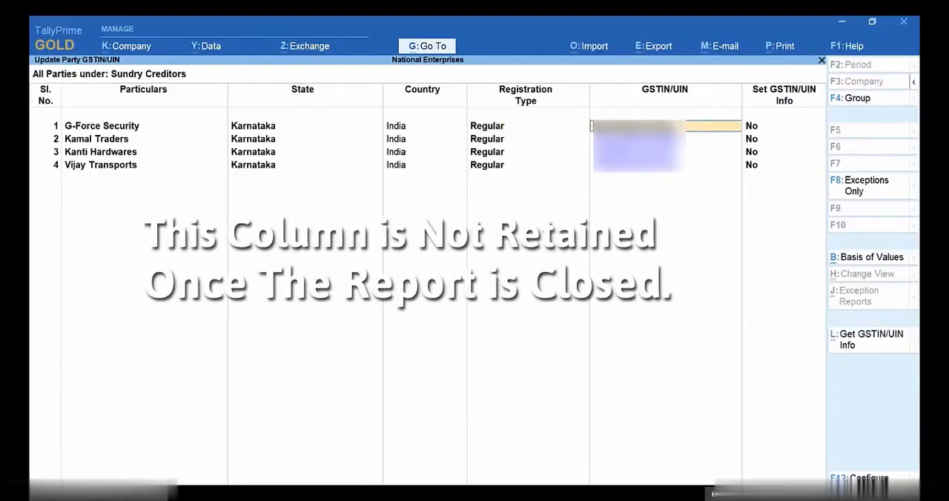
pyautogui.press('Return')
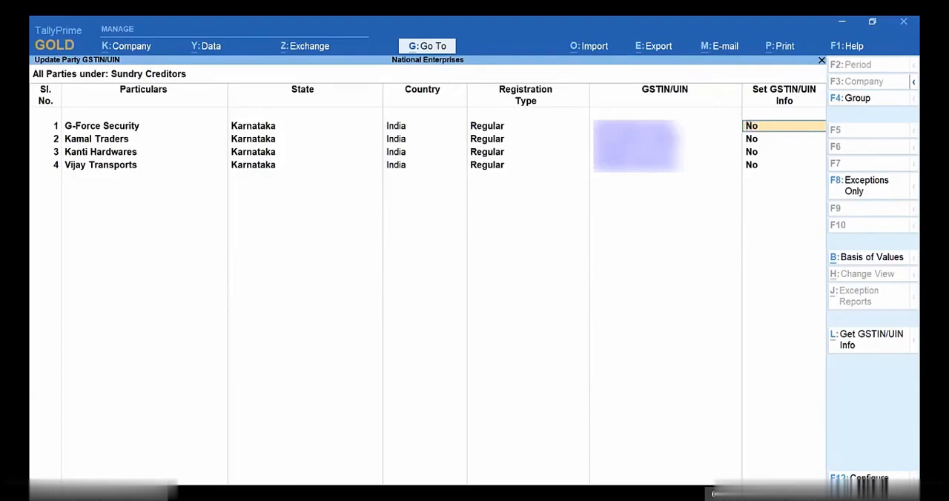
pyautogui.write('Ye')
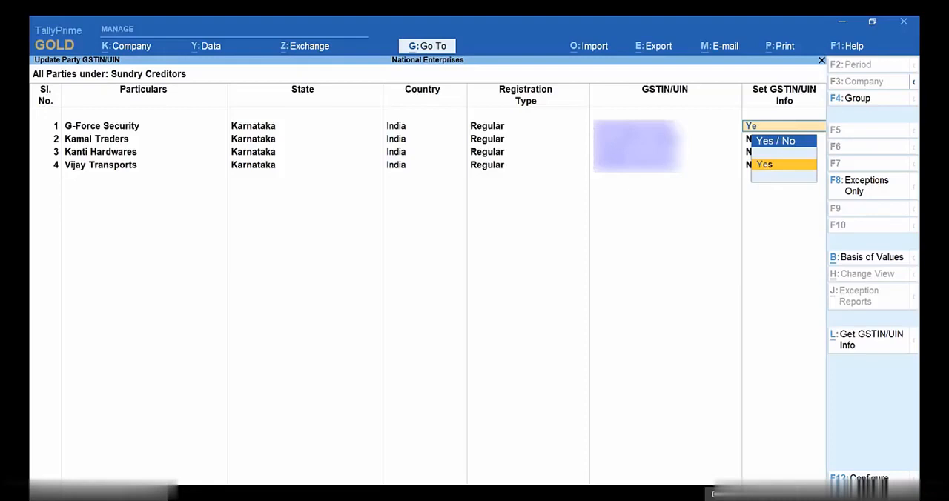
pyautogui.press('Return')
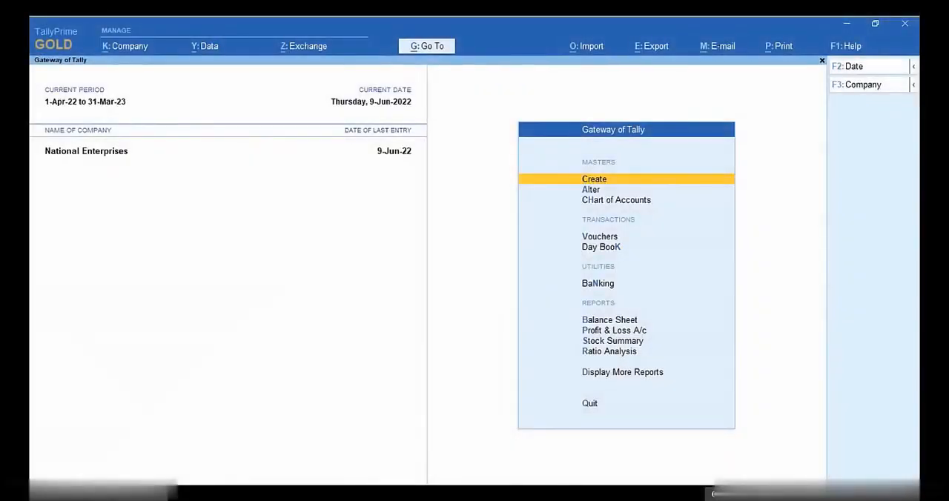
# Step: Open the GSTR-1 report and set its period to May 2022
pyautogui.hotkey('alt', 'g')
pyautogui.write('Gstr')
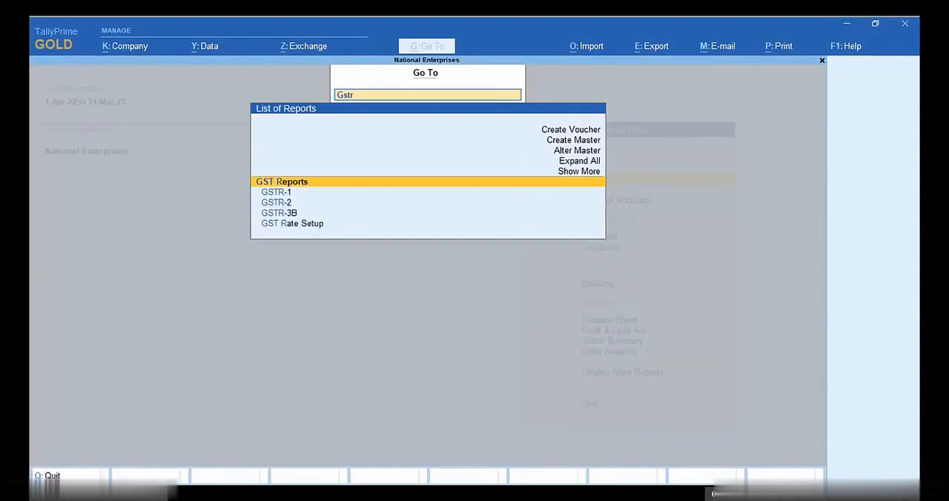
pyautogui.press('Down')
pyautogui.press('Return')
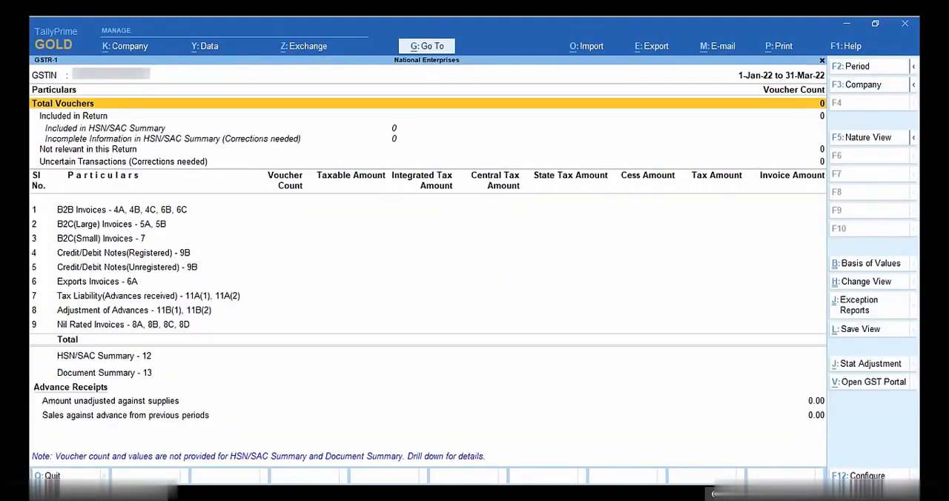
pyautogui.press('F2')
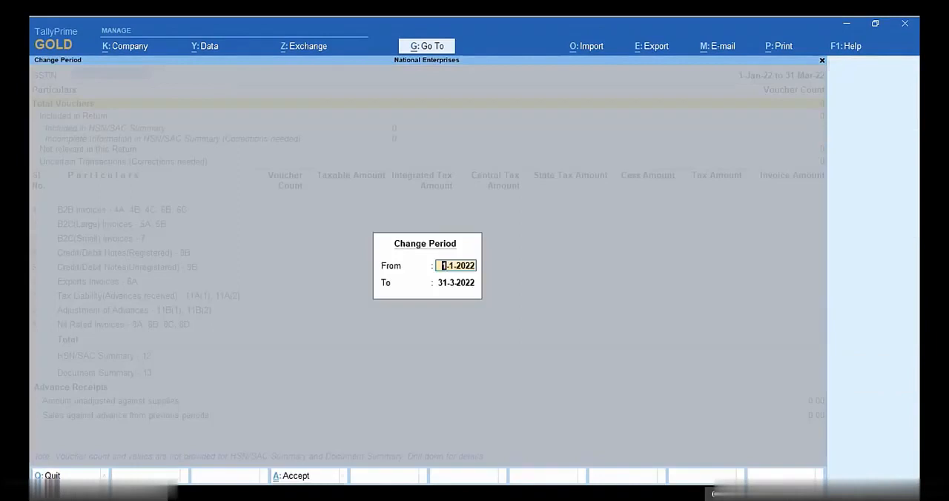
pyautogui.write('may')
pyautogui.press('Return')
pyautogui.write('may')
pyautogui.press('Return')
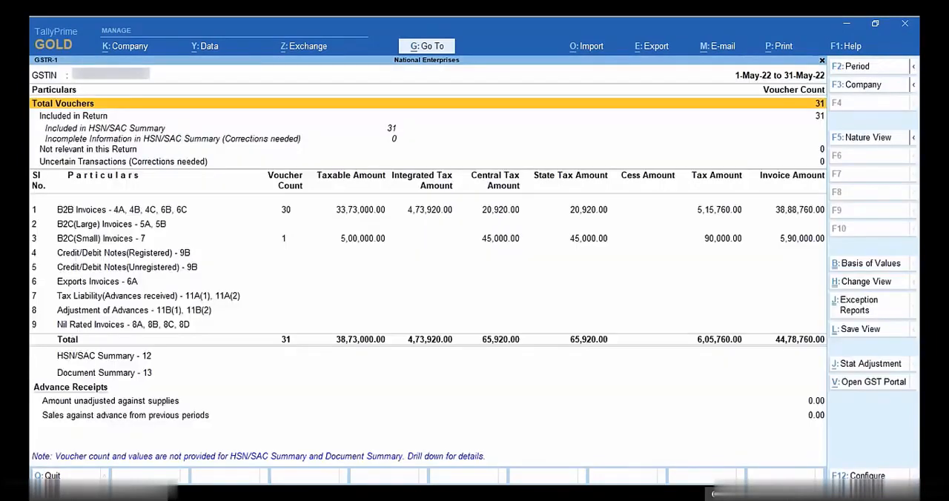
# Step: Start the GSTR-1 E-Return export with JSON (Data Interchange) as the file format
pyautogui.hotkey('alt', 'e')
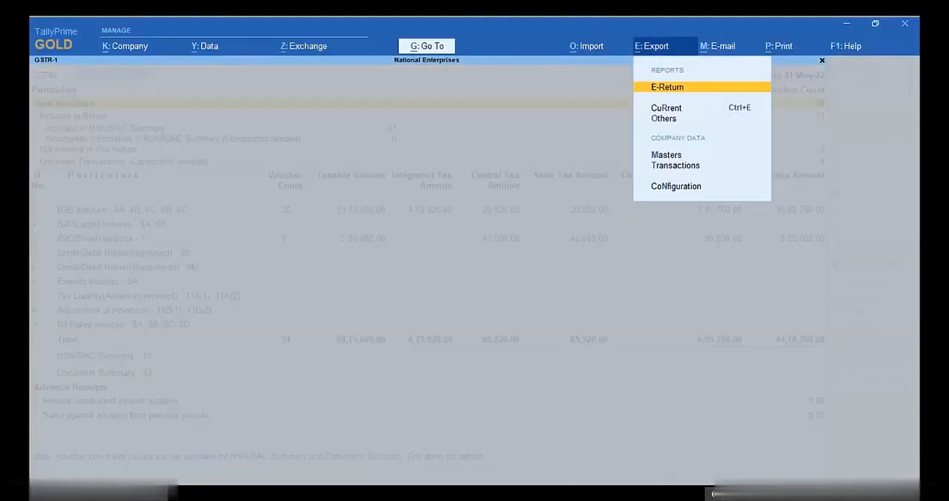
pyautogui.press('Return')
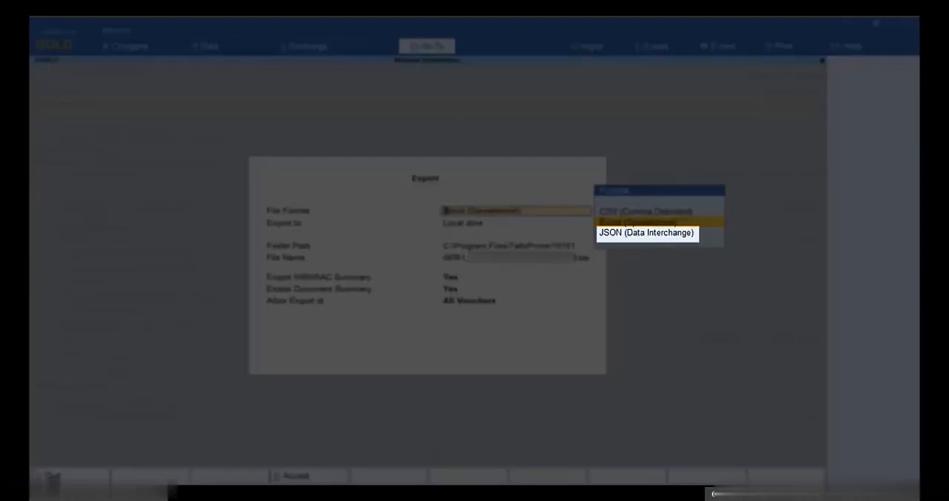
pyautogui.press('Down')
pyautogui.press('Return')
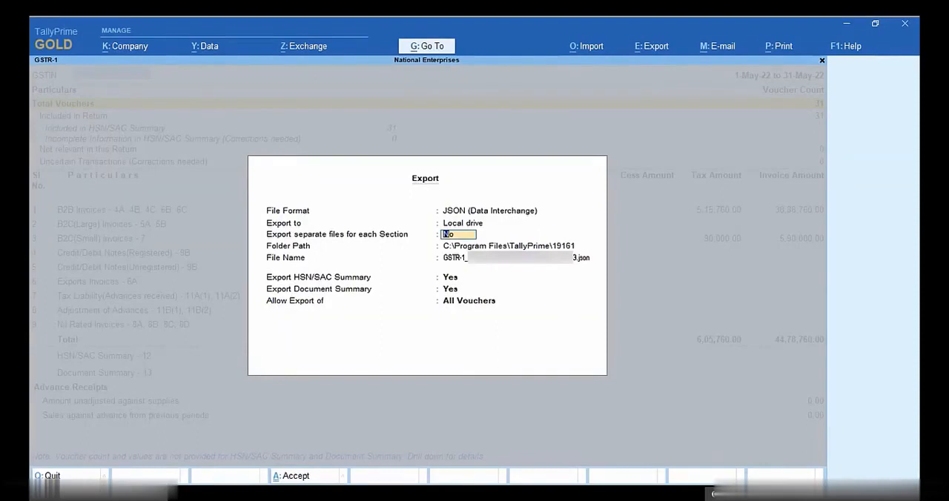
# Step: Set the JSON export folder to D:\Returns, keeping a single file, both summaries and all vouchers
pyautogui.press('Return')
pyautogui.press('Return')
pyautogui.write('D')
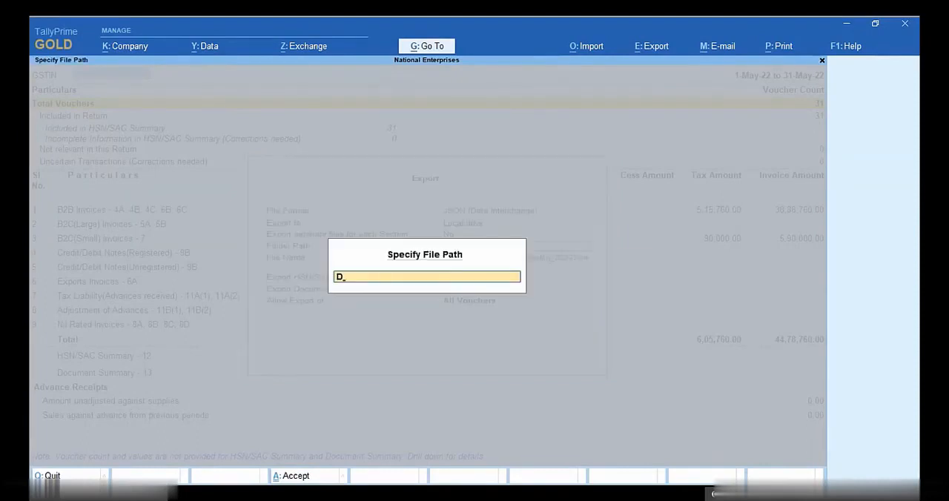
pyautogui.write(':\\Returns')
pyautogui.press('Return')
pyautogui.press('Return')
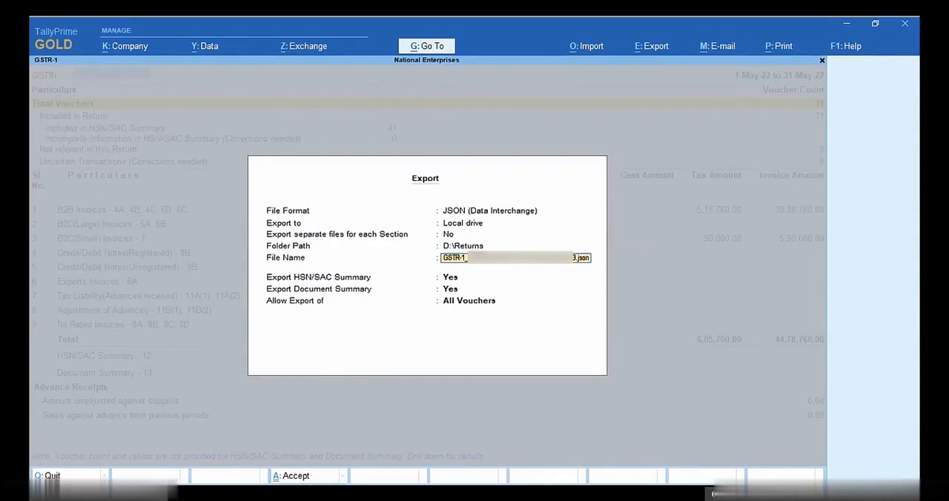
pyautogui.press('Return')
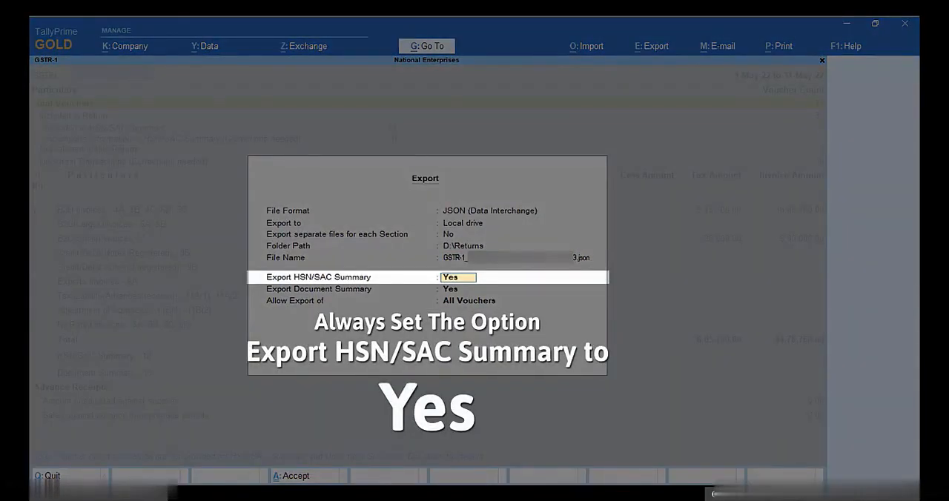
pyautogui.press('Return')
pyautogui.press('Return')
pyautogui.press('Return')
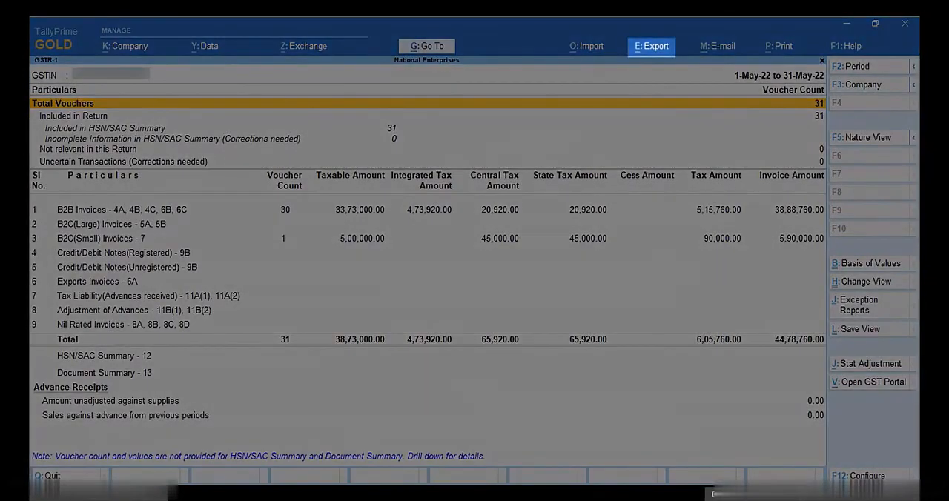
# Step: Start another GSTR-1 E-Return export in Excel (Spreadsheet) format with the folder path D:\Returns
pyautogui.hotkey('alt', 'e')
pyautogui.press('Return')
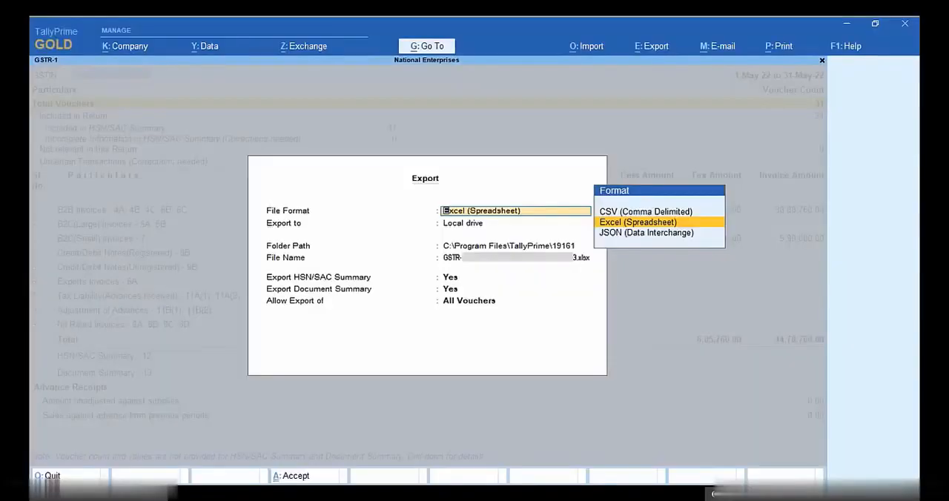
pyautogui.press('Return')
pyautogui.press('Return')
pyautogui.press('Up')
pyautogui.press('Up')
pyautogui.press('Return')
pyautogui.write('D:\\Returns')
pyautogui.press('Return')
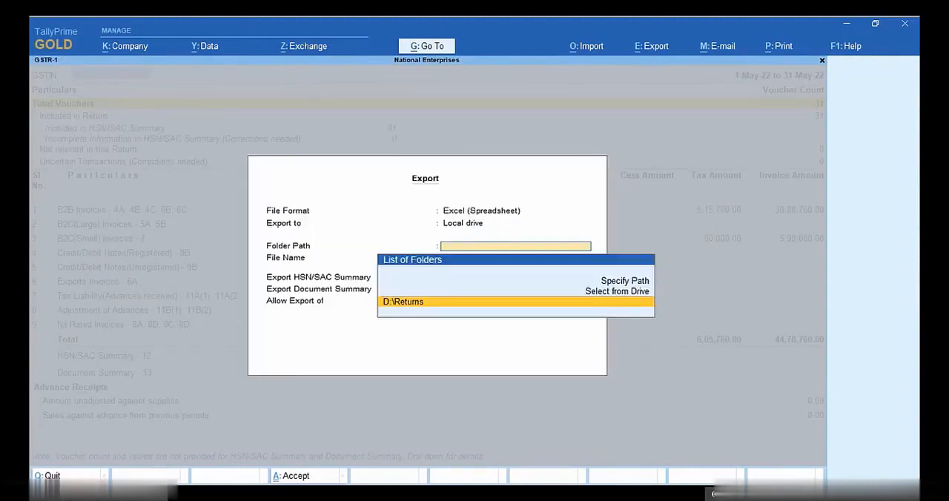
pyautogui.press('Return')
pyautogui.press('Return')
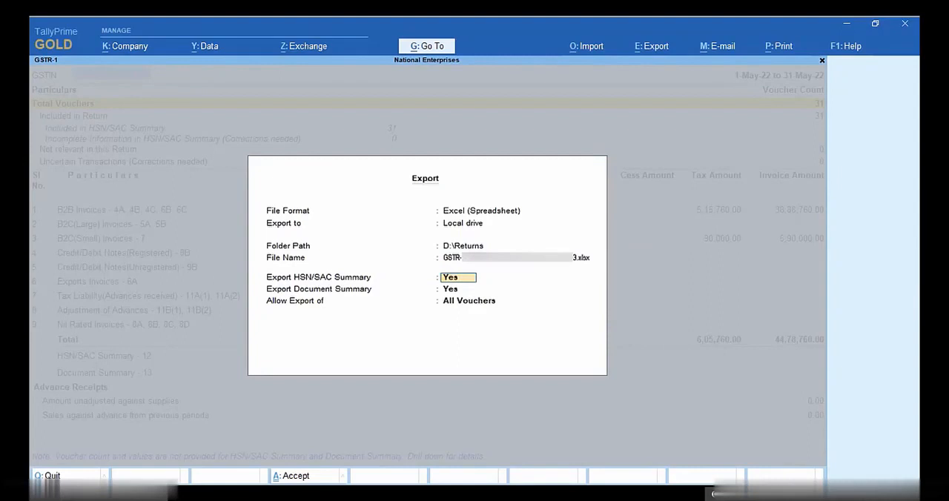
# Step: Keep the HSN/SAC summary, document summary and all vouchers in the Excel export, and send it
pyautogui.press('Return')
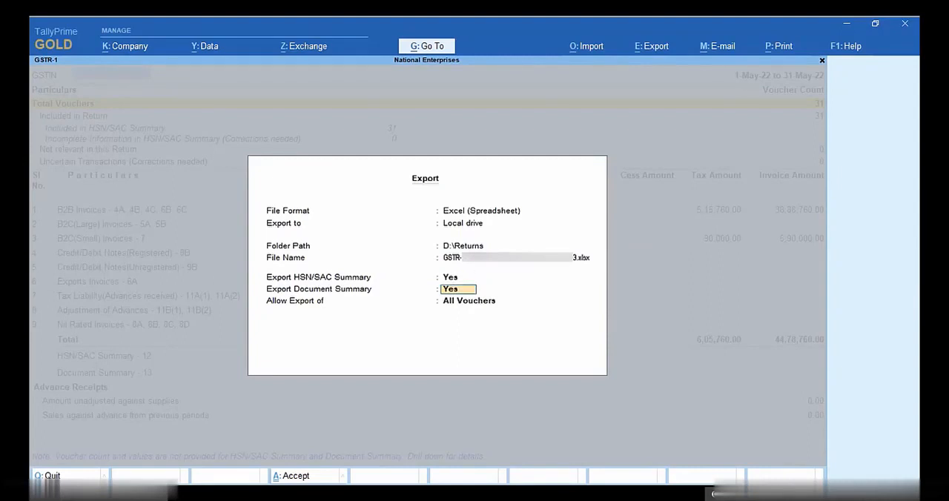
pyautogui.press('Return')
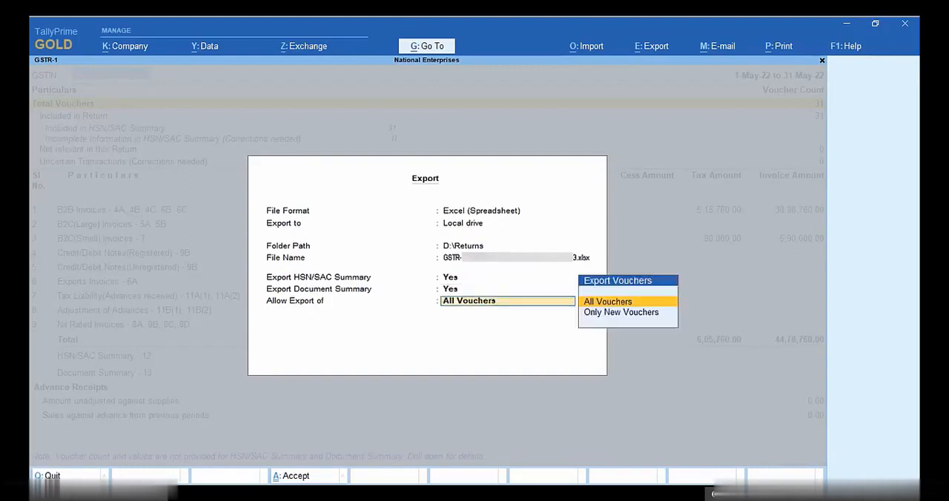
pyautogui.press('Return')
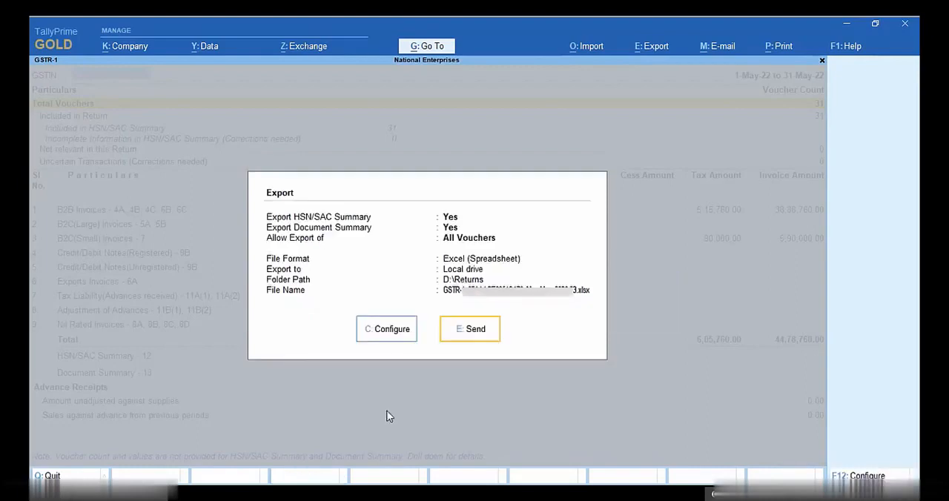
pyautogui.click(470, 337)
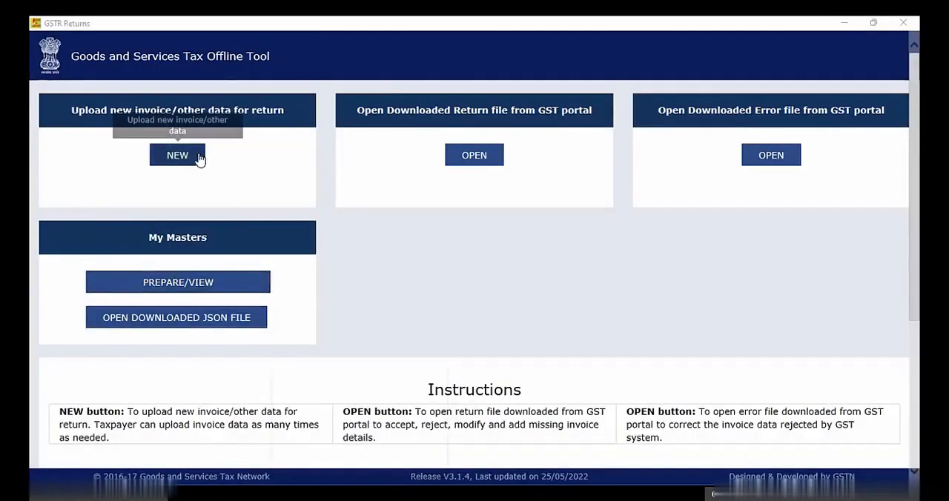
# Step: Start a new GSTR-1/IFF return in the GST Offline Tool with the supplier's GSTIN and tax period May
pyautogui.click(199, 158)
pyautogui.click(363, 187)
pyautogui.write('05')
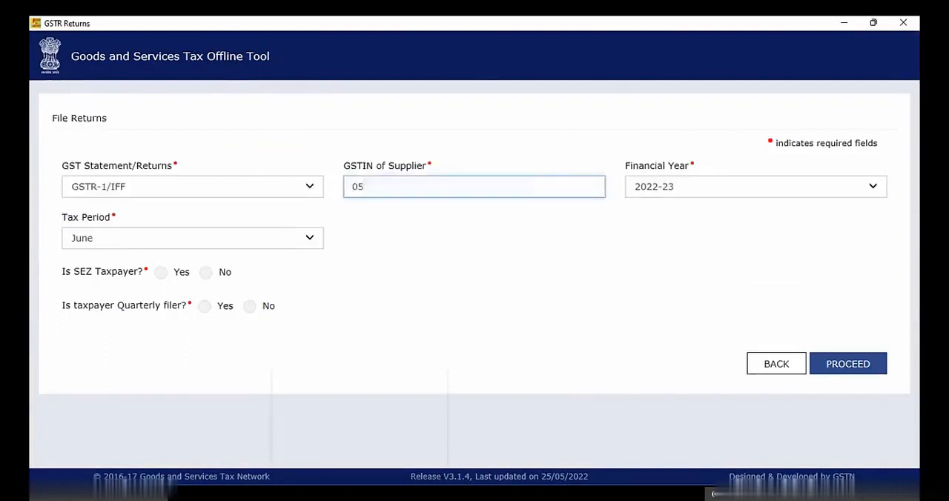
pyautogui.write('*************')
pyautogui.press('Tab')
pyautogui.press('Tab')
pyautogui.press('Up')
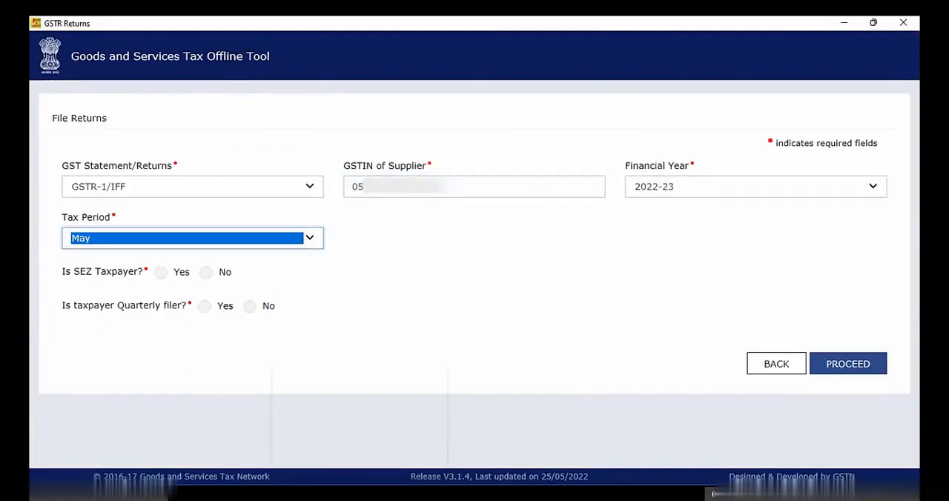
# Step: Answer No for SEZ taxpayer, quarterly filer and turnover above 5CR, and proceed with the confirmed return details
pyautogui.click(205, 273)
pyautogui.click(249, 306)
pyautogui.click(437, 340)
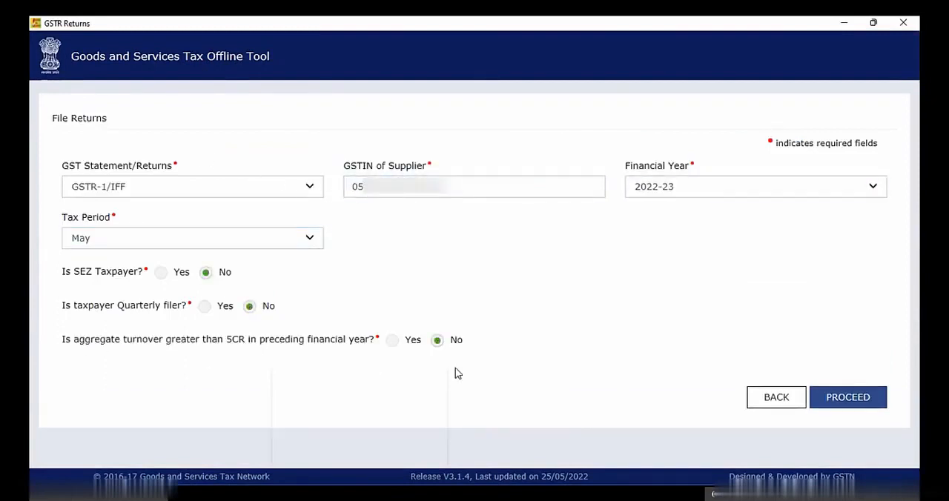
pyautogui.click(852, 401)
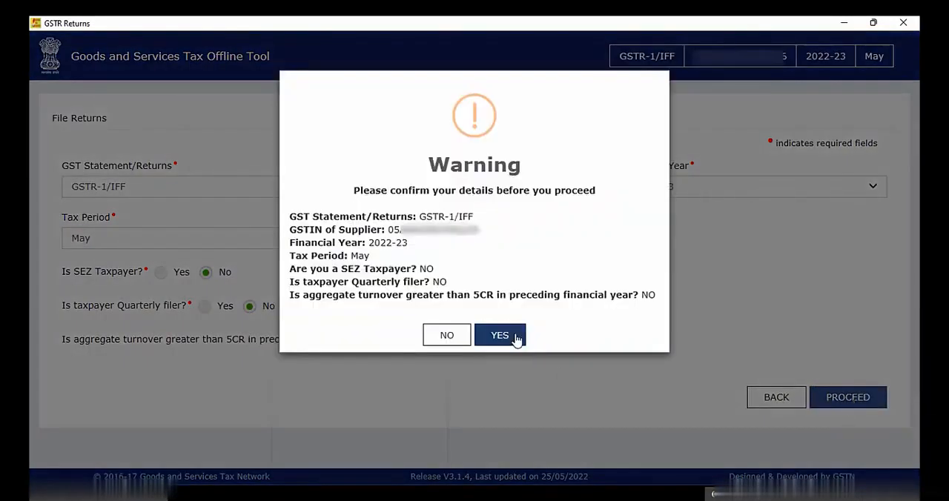
pyautogui.click(500, 335)
# Step: Import all sections of the return from the GSTR-1 Excel file in the Returns folder, and save the data
pyautogui.click(106, 102)
pyautogui.click(148, 220)
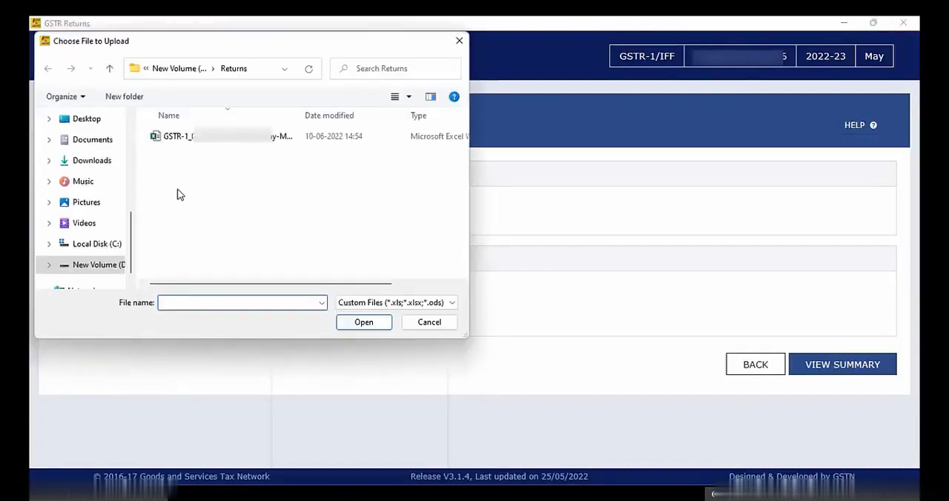
pyautogui.click(206, 141)
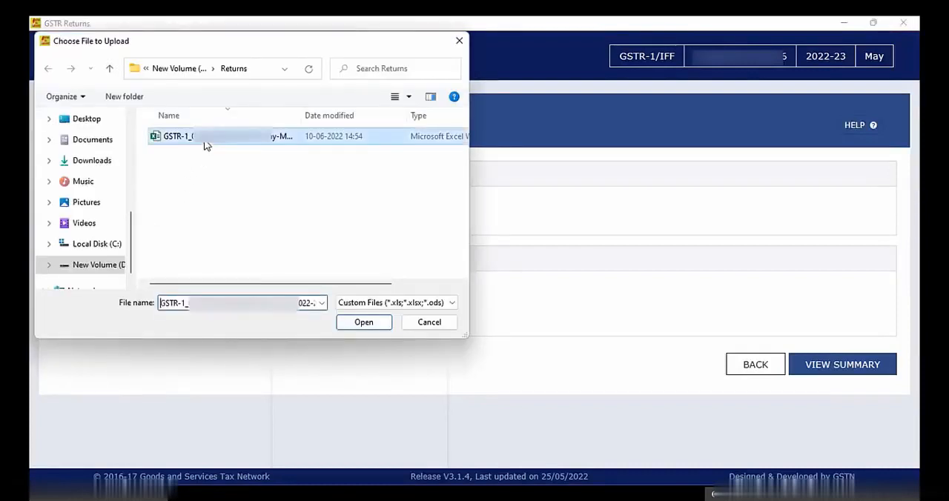
pyautogui.click(362, 322)
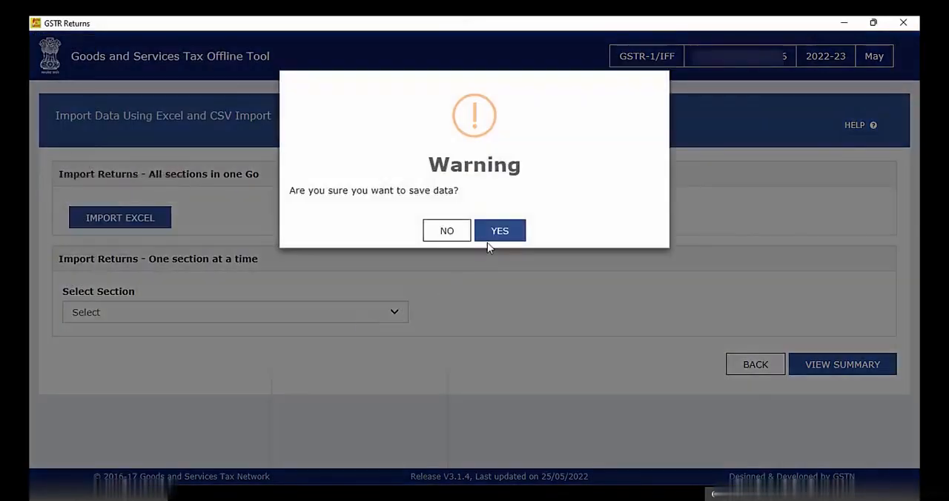
pyautogui.click(494, 234)
pyautogui.click(474, 308)
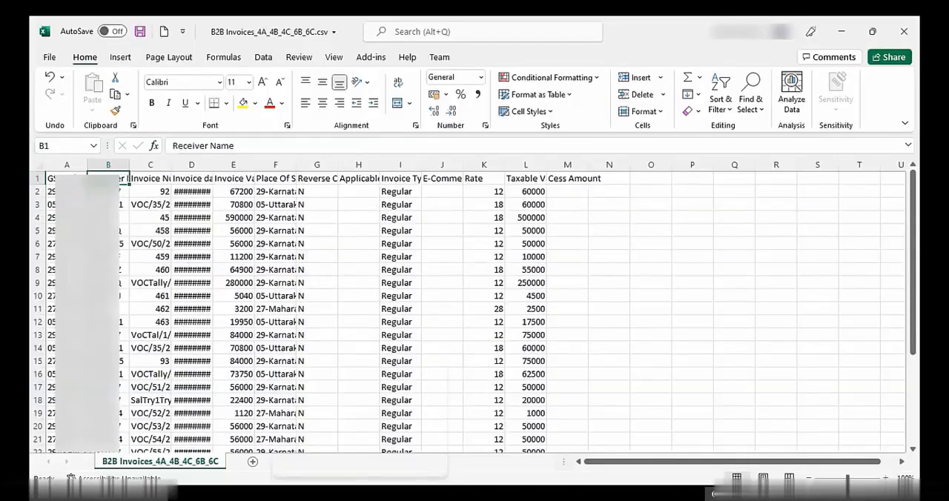
# Step: In Excel's B2B Invoices_4A_4B_4C_6B_6C.csv, change the Invoice Type in cell I2 to Regular B2B
pyautogui.press('Down')
pyautogui.press('Right')
pyautogui.press('Right')
pyautogui.press('Right')
pyautogui.press('Right')
pyautogui.press('Right')
pyautogui.press('Right')
pyautogui.press('Right')
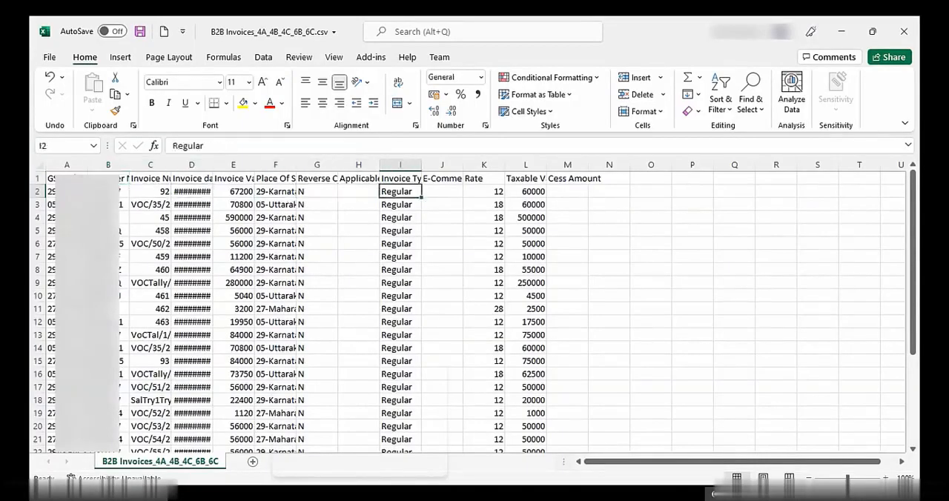
pyautogui.press('F2')
pyautogui.write('B2B')
pyautogui.press('Return')
# Step: Fill the Regular B2B invoice type from cell I2 down through I31
pyautogui.press('Up')
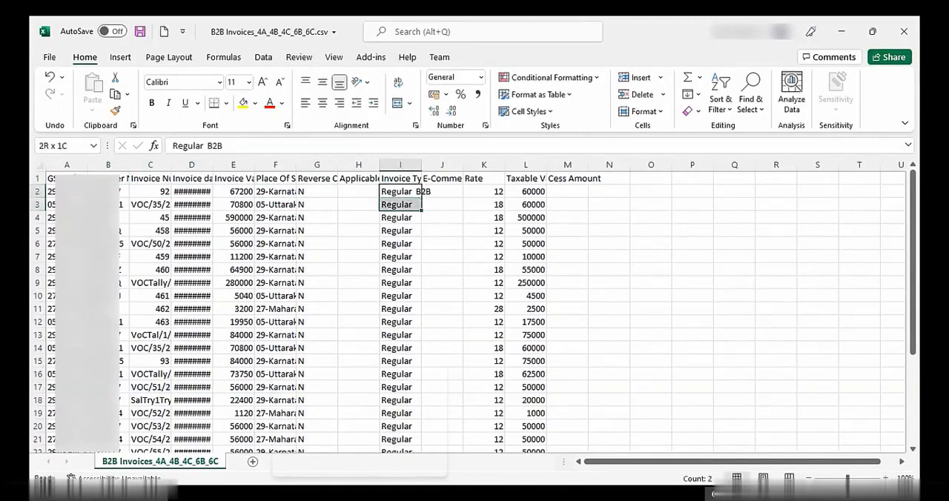
pyautogui.hotkey('shift', 'Down')
pyautogui.hotkey('shift', 'Down')
pyautogui.hotkey('shift', 'Down')
pyautogui.hotkey('shift', 'Down')
pyautogui.hotkey('shift', 'Down')
pyautogui.hotkey('shift', 'Down')
pyautogui.hotkey('shift', 'Down')
pyautogui.hotkey('shift', 'Down')
pyautogui.hotkey('shift', 'Down')
pyautogui.hotkey('shift', 'Down')
pyautogui.hotkey('shift', 'Down')
pyautogui.hotkey('shift', 'Down')
pyautogui.hotkey('shift', 'Down')
pyautogui.hotkey('shift', 'Down')
pyautogui.hotkey('shift', 'Down')
pyautogui.hotkey('shift', 'Down')
pyautogui.hotkey('shift', 'Down')
pyautogui.hotkey('shift', 'Down')
pyautogui.hotkey('shift', 'Down')
pyautogui.hotkey('shift', 'Down')
pyautogui.hotkey('shift', 'Down')
pyautogui.hotkey('shift', 'Down')
pyautogui.hotkey('shift', 'Down')
pyautogui.hotkey('shift', 'Down')
pyautogui.hotkey('shift', 'Down')
pyautogui.hotkey('shift', 'Down')
pyautogui.hotkey('shift', 'Down')
pyautogui.hotkey('shift', 'Down')
pyautogui.hotkey('shift', 'Down')
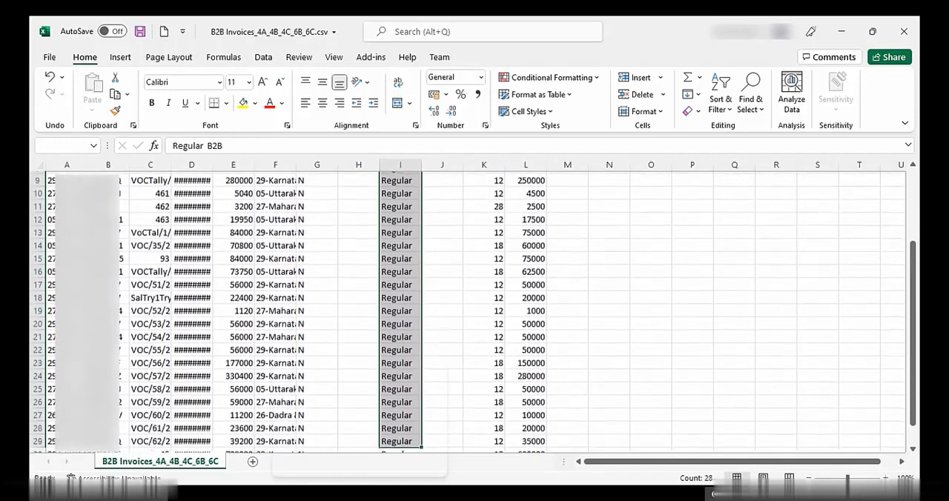
pyautogui.hotkey('ctrl', 'd')
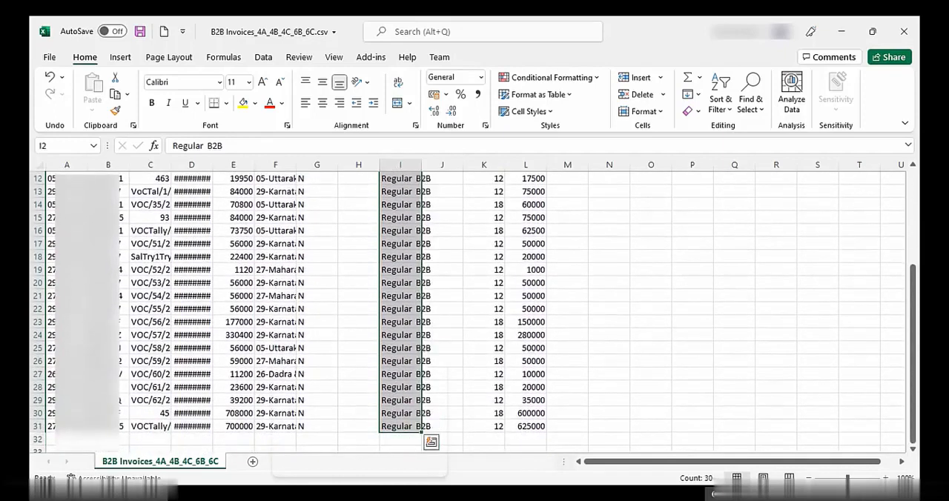
# Step: Save the CSV and import B2B Invoices_4A_4B_4C_6B_6C.csv into the GST Offline Tool's B2B, SEZ, DE Invoices - 4A, 4B, 6B, 6C section, saving the data
pyautogui.press('Right')
pyautogui.hotkey('ctrl', 's')
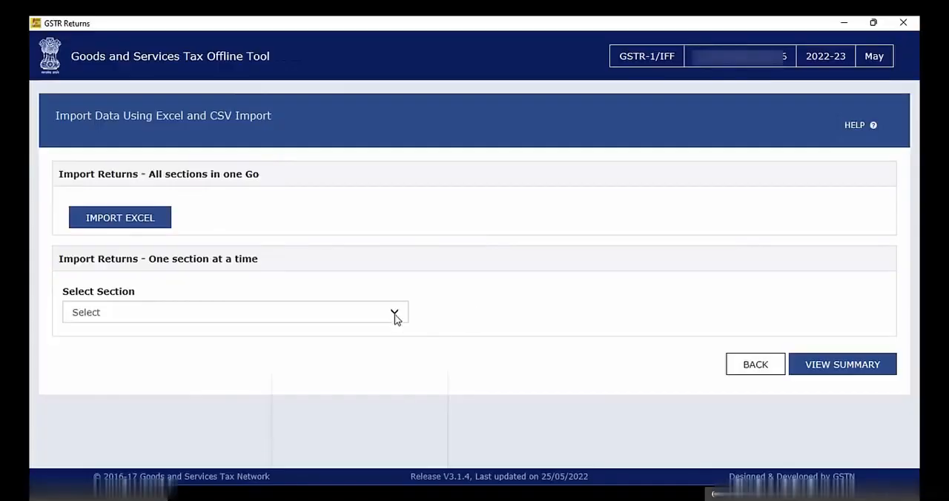
pyautogui.click(394, 315)
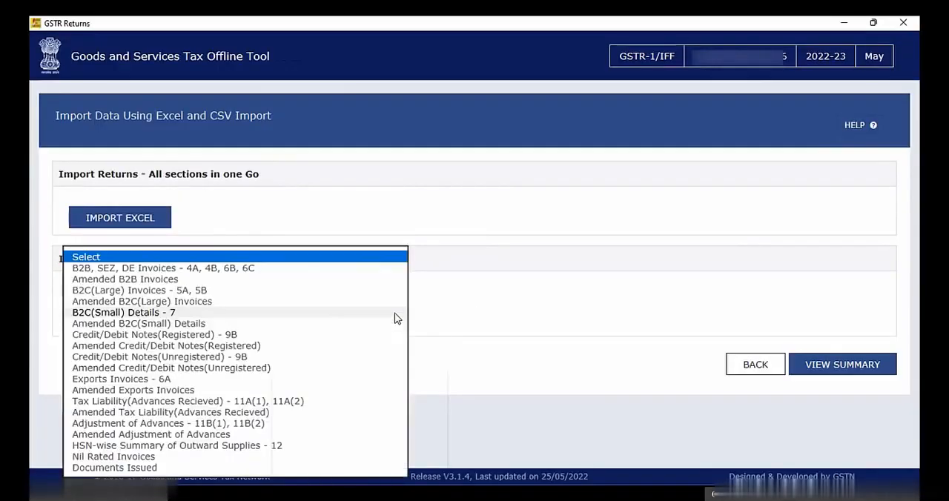
pyautogui.click(267, 269)
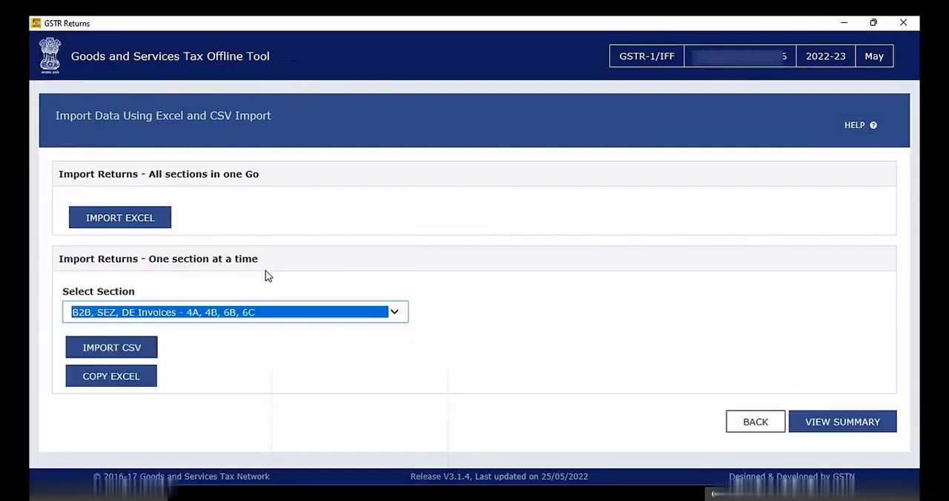
pyautogui.click(146, 353)
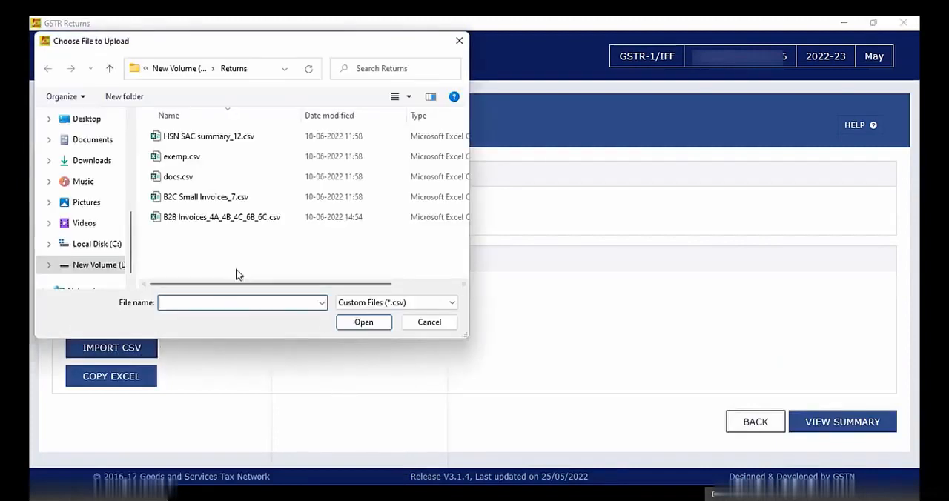
pyautogui.click(251, 221)
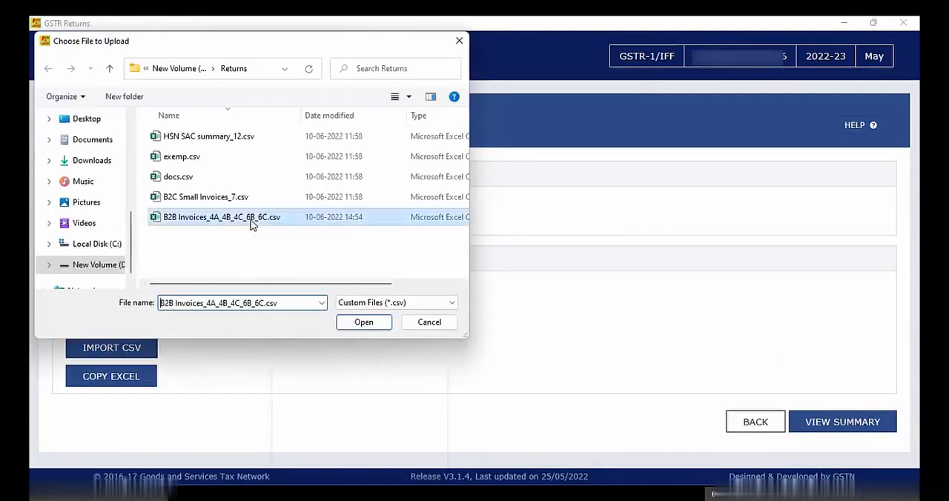
pyautogui.click(355, 324)
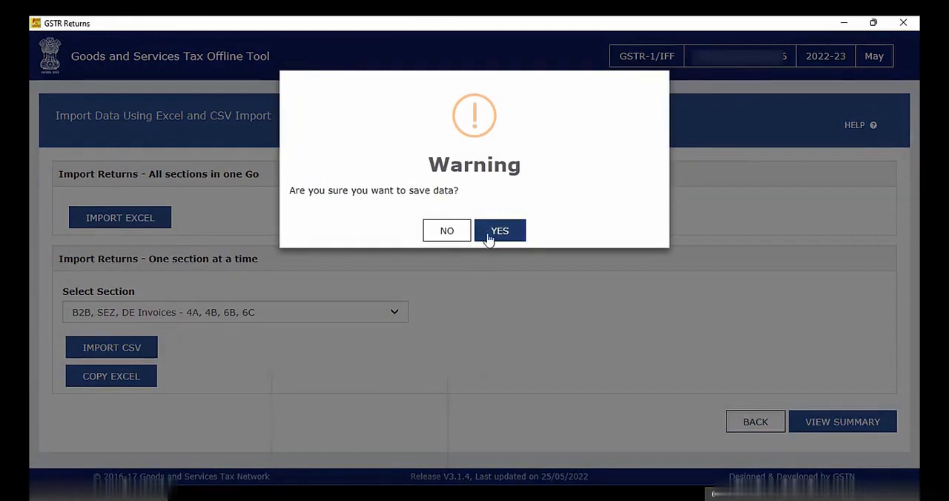
pyautogui.click(494, 232)
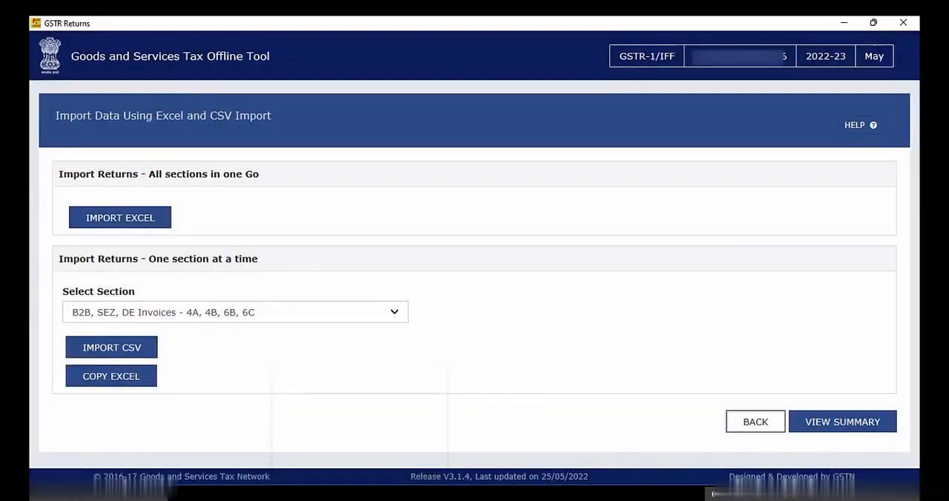
# Step: Generate the return file from the summary and save the offline JSON file in the Returns folder
pyautogui.click(860, 430)
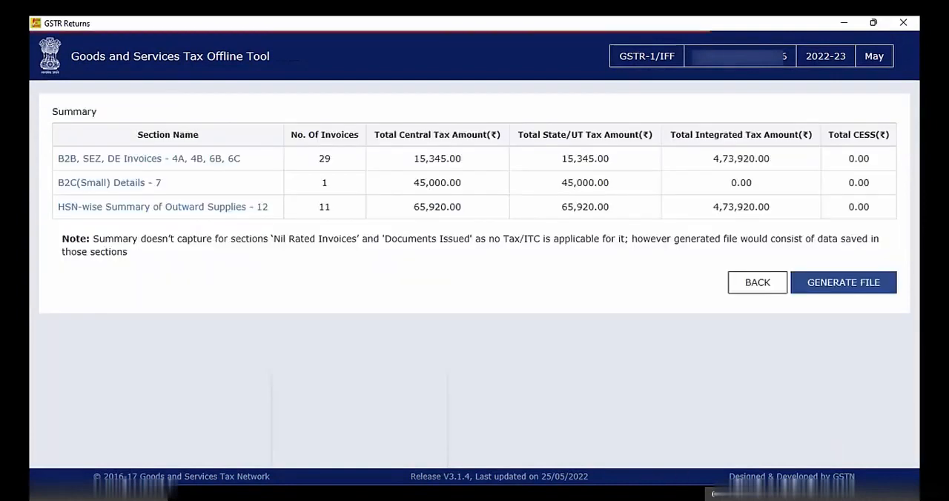
pyautogui.click(853, 287)
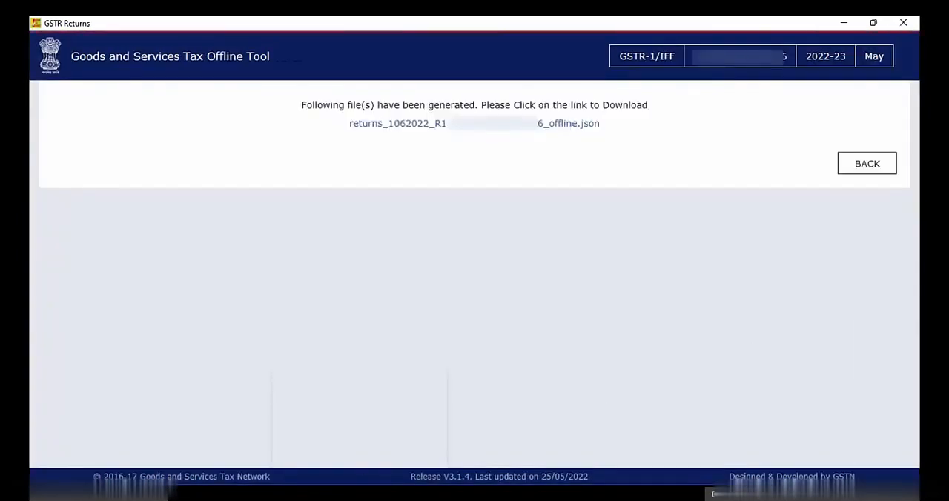
pyautogui.click(489, 125)
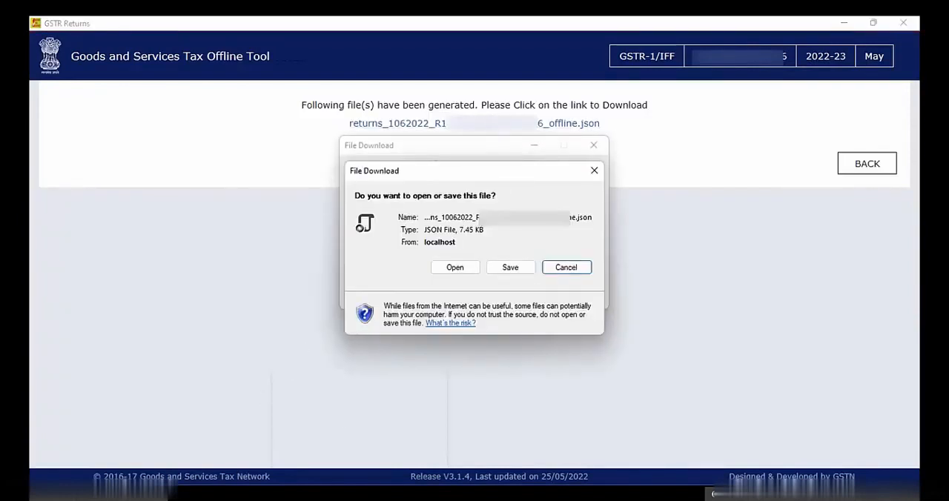
pyautogui.click(510, 268)
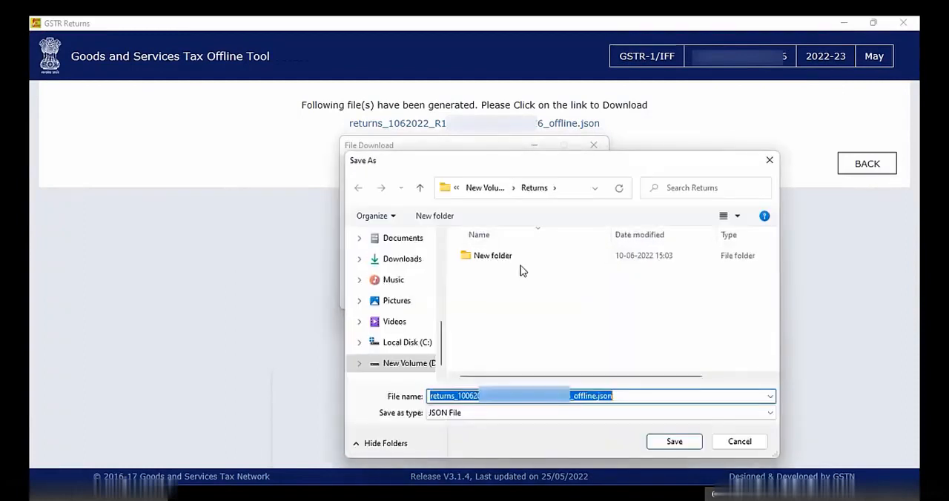
pyautogui.click(675, 444)
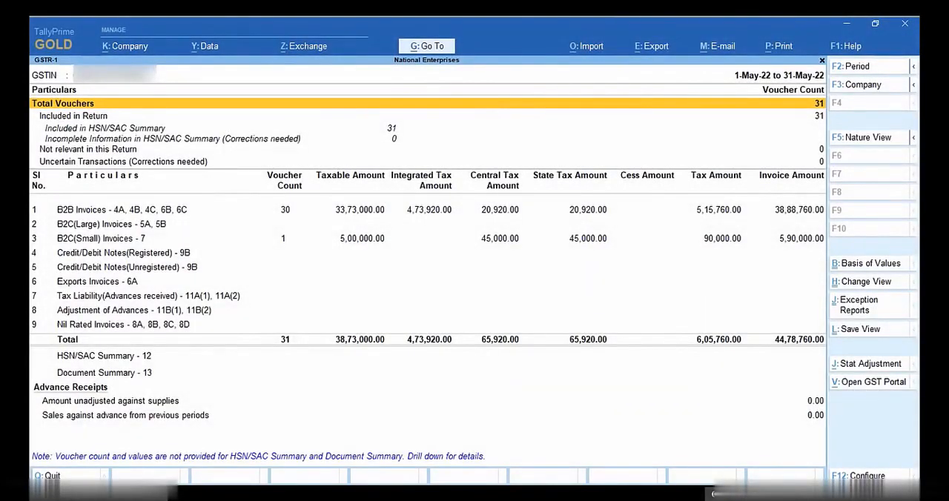
# Step: Start the GSTR-1 e-return export in TallyPrime, with CSV (Comma Delimited) as file format and the local drive as destination
pyautogui.hotkey('alt', 'e')
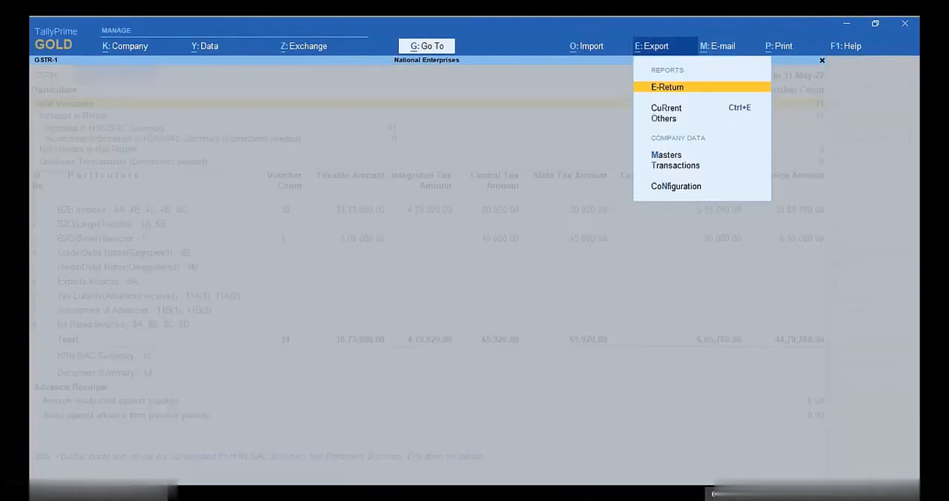
pyautogui.press('Return')
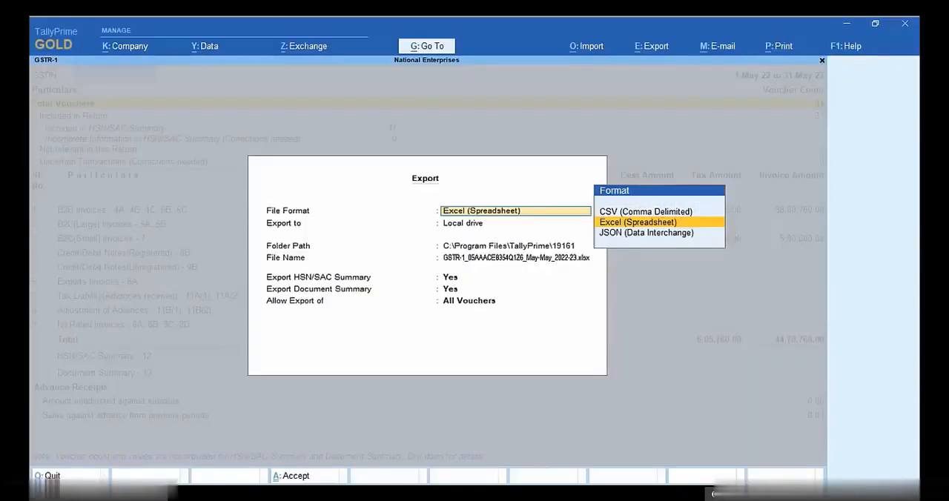
pyautogui.press('Up')
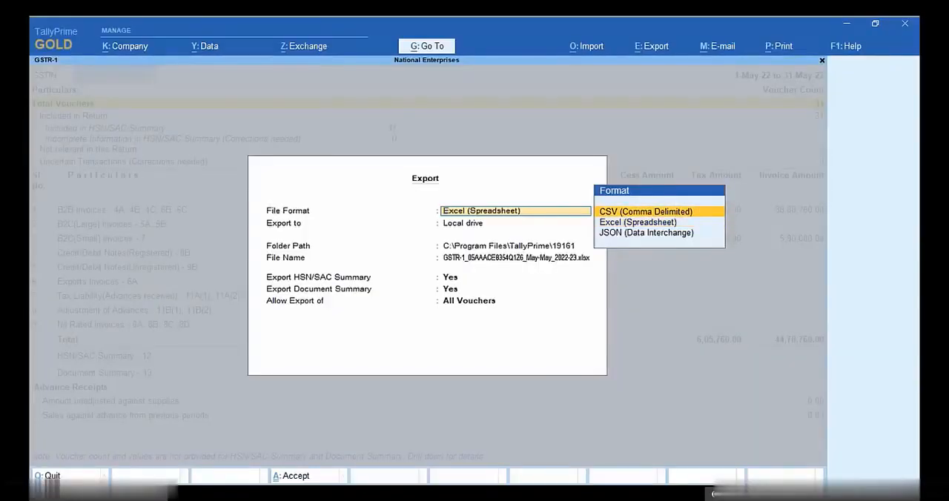
pyautogui.press('Return')
pyautogui.press('Return')
pyautogui.press('Up')
pyautogui.press('Return')
# Step: Set the export folder to D:\Returns, keep the HSN/SAC Summary, Document Summary and All Vouchers options, and send the export
pyautogui.write('D:\\Returns')
pyautogui.press('Return')
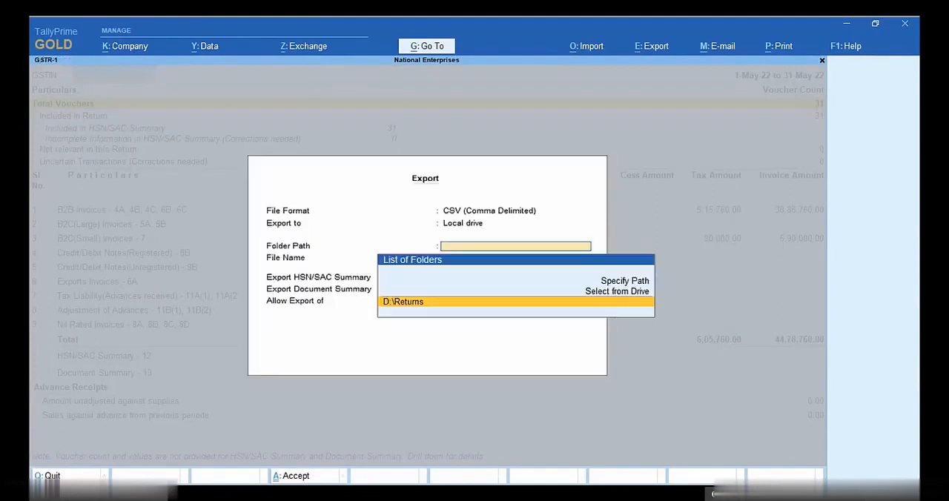
pyautogui.press('Return')
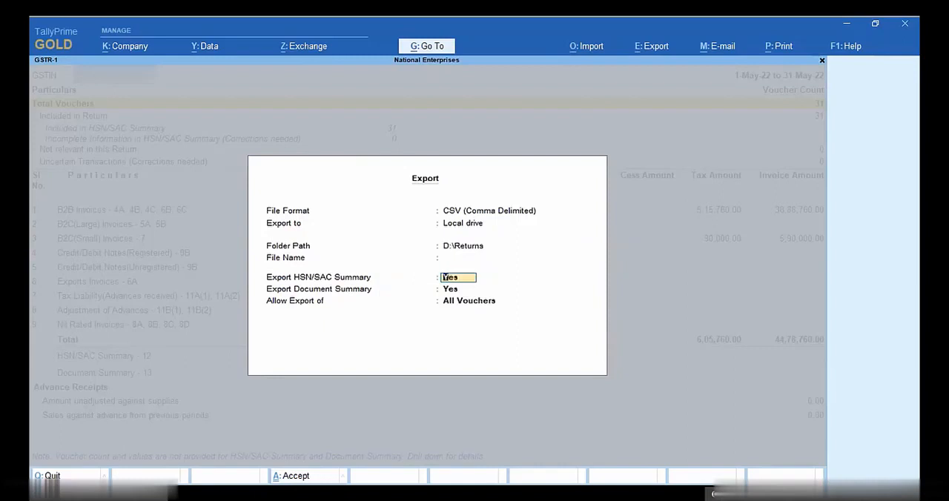
pyautogui.press('Return')
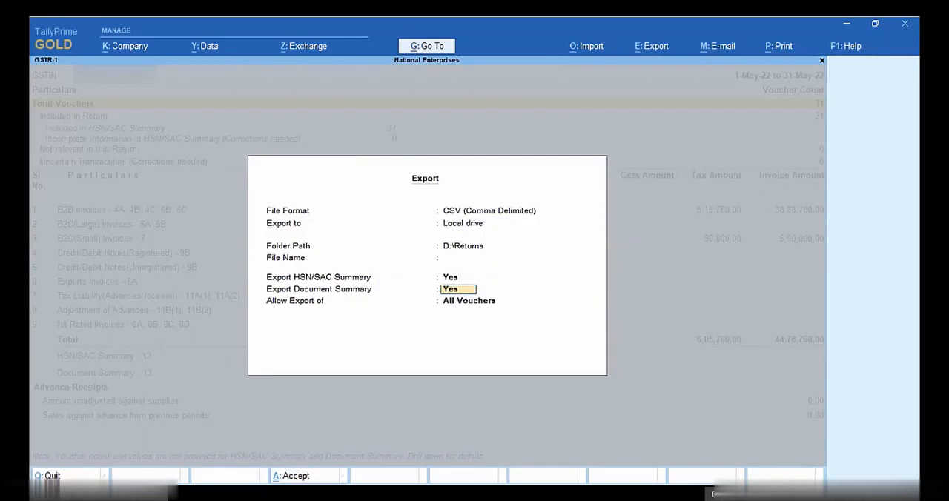
pyautogui.press('Return')
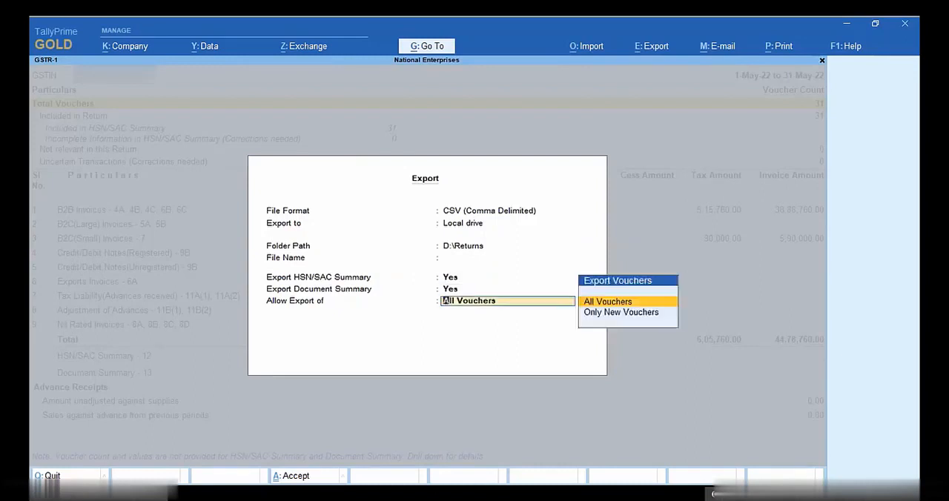
pyautogui.press('Return')
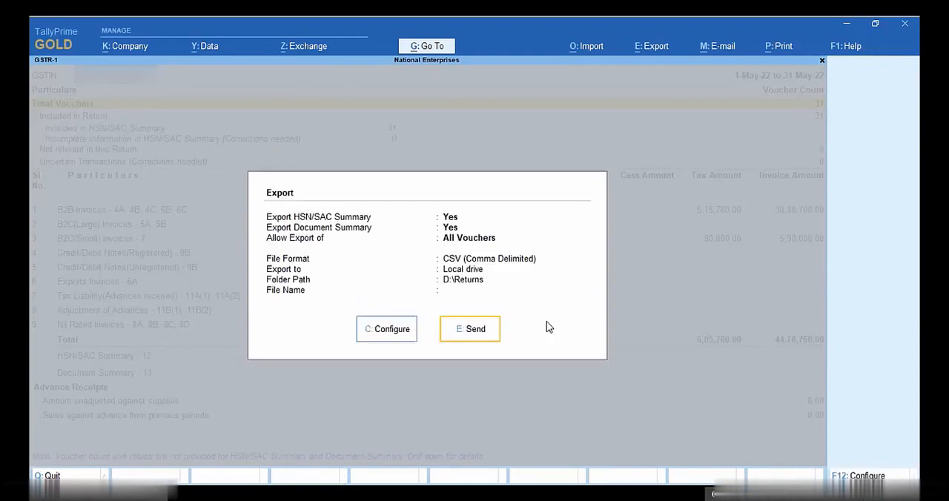
pyautogui.click(493, 332)
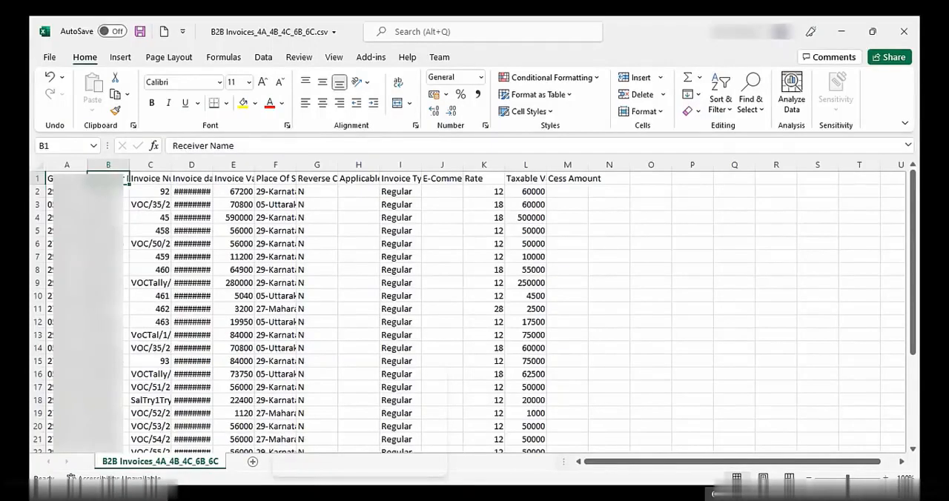
# Step: In Excel's newly exported B2B Invoices_4A_4B_4C_6B_6C.csv, change the Invoice Type in cell I2 to Regular B2B
pyautogui.click(109, 191)
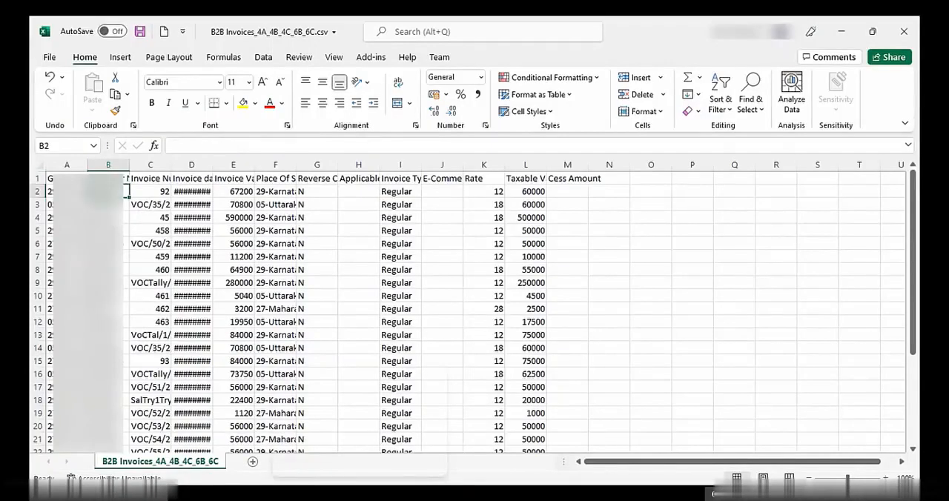
pyautogui.press('Right')
pyautogui.press('Right')
pyautogui.press('Right')
pyautogui.press('Right')
pyautogui.press('Right')
pyautogui.press('Right')
pyautogui.press('Right')
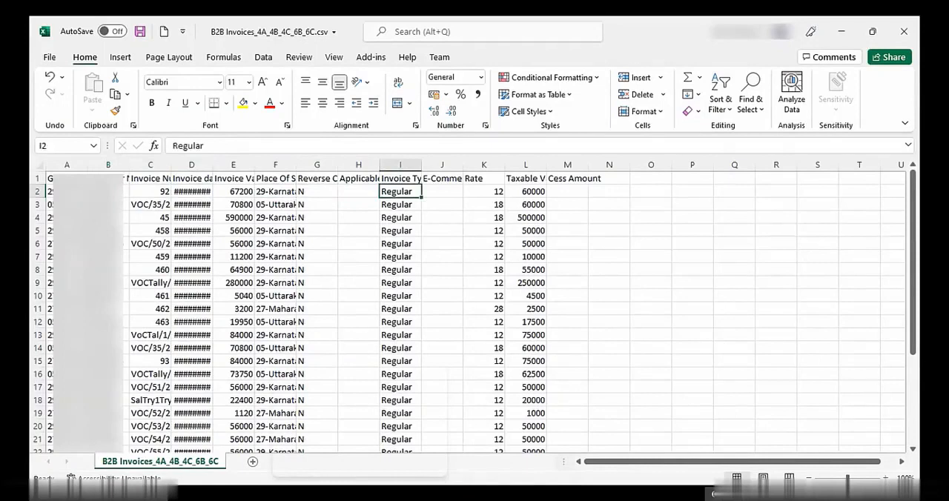
pyautogui.press('F2')
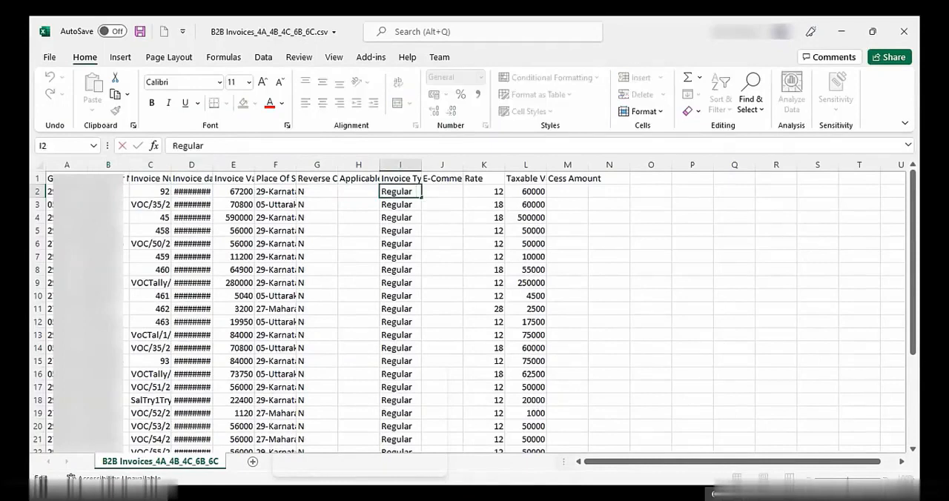
pyautogui.write('B2B')
pyautogui.hotkey('ctrl', 'Return')
# Step: Copy the Regular B2B invoice type down the Invoice Type column from I2 to I31
pyautogui.hotkey('shift', 'Down')
pyautogui.hotkey('shift', 'Down')
pyautogui.hotkey('shift', 'Down')
pyautogui.hotkey('shift', 'Down')
pyautogui.hotkey('shift', 'Down')
pyautogui.hotkey('shift', 'Down')
pyautogui.hotkey('shift', 'Down')
pyautogui.hotkey('shift', 'Down')
pyautogui.hotkey('shift', 'Down')
pyautogui.hotkey('shift', 'Down')
pyautogui.hotkey('shift', 'Down')
pyautogui.hotkey('shift', 'Down')
pyautogui.hotkey('shift', 'Down')
pyautogui.hotkey('shift', 'Down')
pyautogui.hotkey('shift', 'Down')
pyautogui.hotkey('shift', 'Down')
pyautogui.hotkey('shift', 'Down')
pyautogui.hotkey('shift', 'Down')
pyautogui.hotkey('shift', 'Down')
pyautogui.hotkey('shift', 'Down')
pyautogui.hotkey('shift', 'Down')
pyautogui.hotkey('shift', 'Down')
pyautogui.hotkey('shift', 'Down')
pyautogui.hotkey('shift', 'Down')
pyautogui.hotkey('shift', 'Down')
pyautogui.hotkey('shift', 'Down')
pyautogui.hotkey('shift', 'Down')
pyautogui.hotkey('shift', 'Down')
pyautogui.hotkey('shift', 'Down')
pyautogui.hotkey('shift', 'Down')
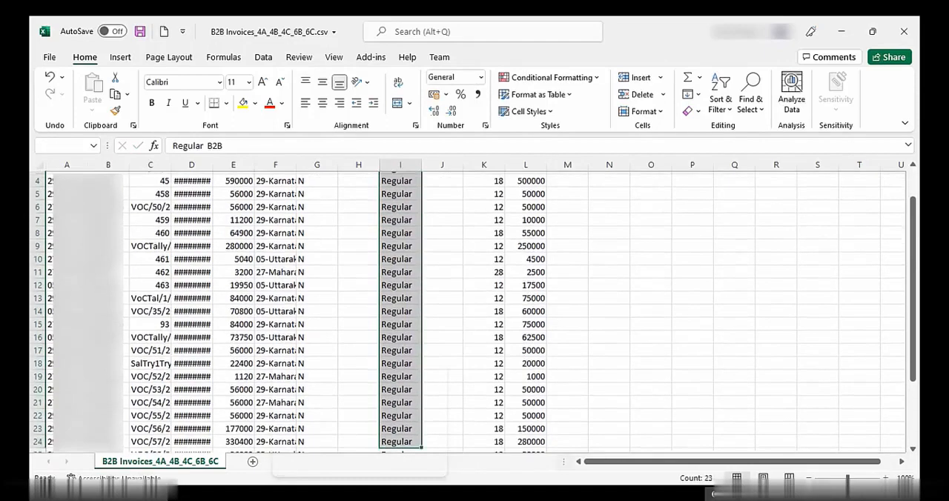
pyautogui.hotkey('shift', 'Up')
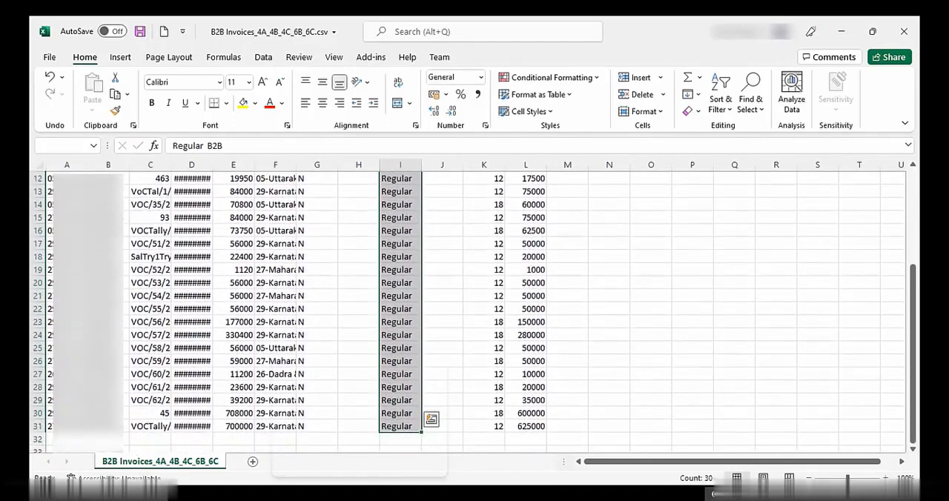
pyautogui.hotkey('ctrl', 'd')
# Step: Save the updated B2B invoices CSV and close the workbook
pyautogui.press('Right')
pyautogui.hotkey('ctrl', 's')
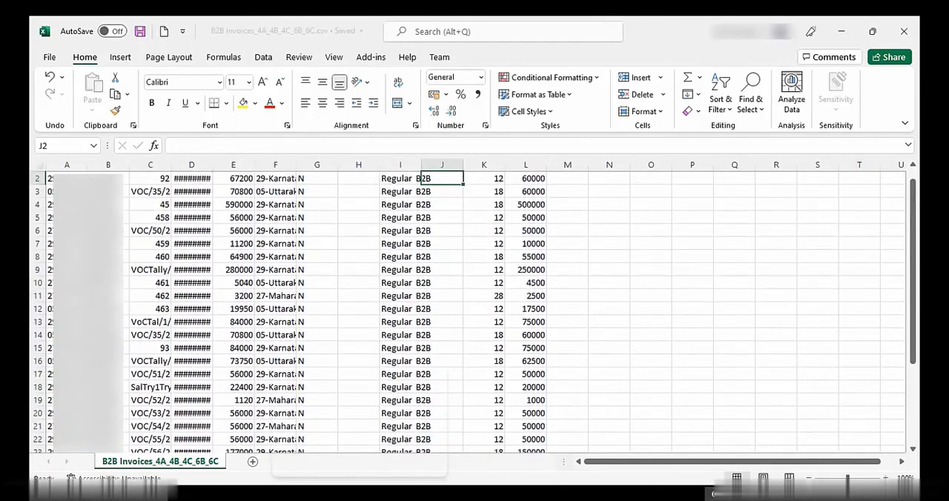
pyautogui.click(903, 31)
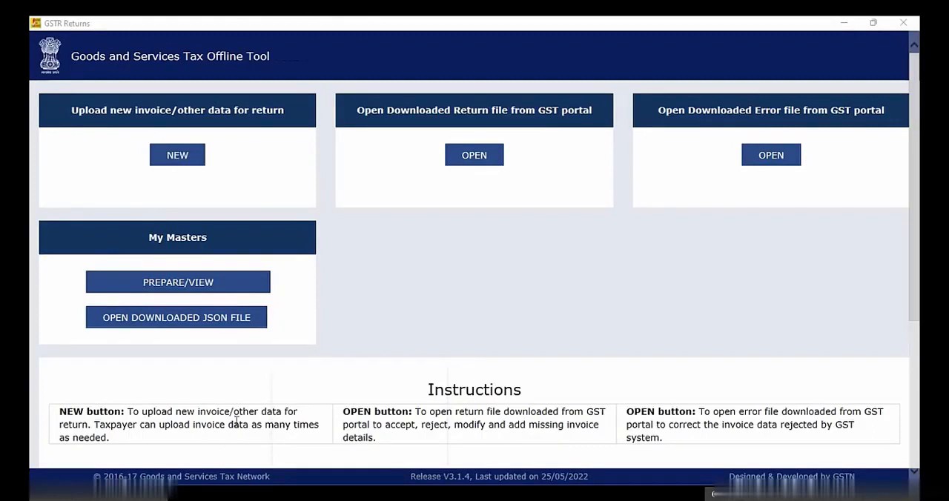
# Step: Start a new GSTR-1/IFF return in the GST Offline Tool, entering the supplier's GSTIN and setting the tax period to May
pyautogui.click(199, 157)
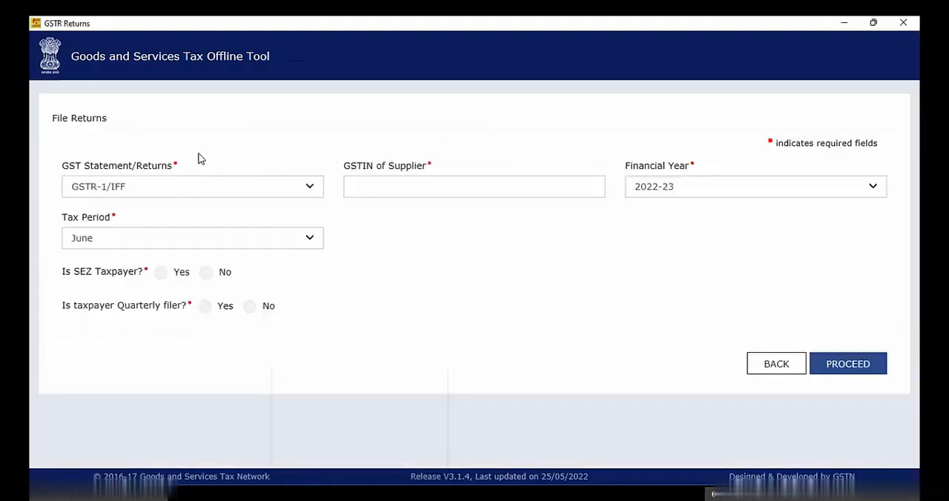
pyautogui.click(385, 188)
pyautogui.write('05')
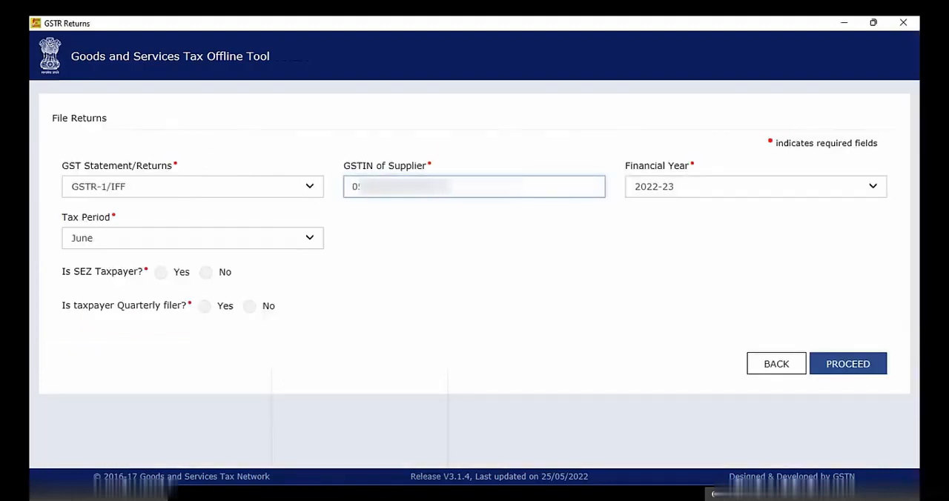
pyautogui.press('Tab')
pyautogui.press('Tab')
# Step: Answer No for SEZ taxpayer, quarterly filer and turnover above 5CR, and proceed by confirming the return details
pyautogui.click(205, 272)
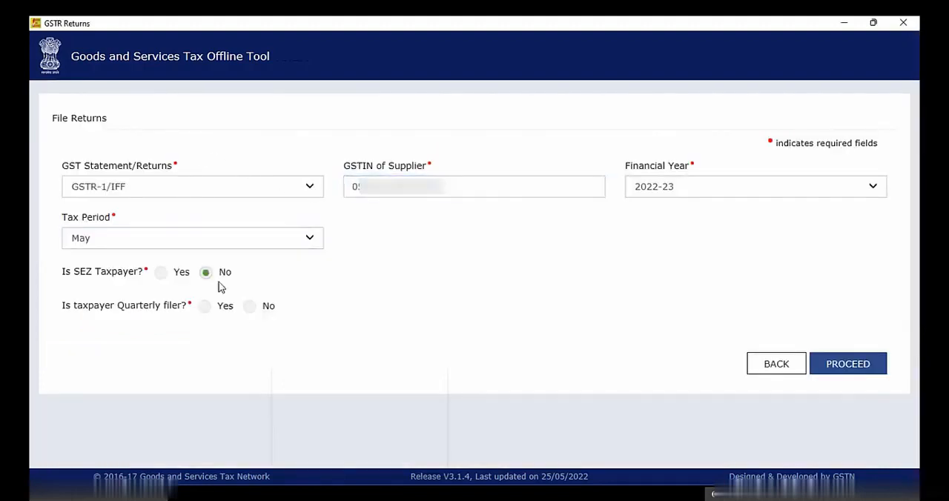
pyautogui.click(249, 305)
pyautogui.click(437, 340)
pyautogui.click(855, 410)
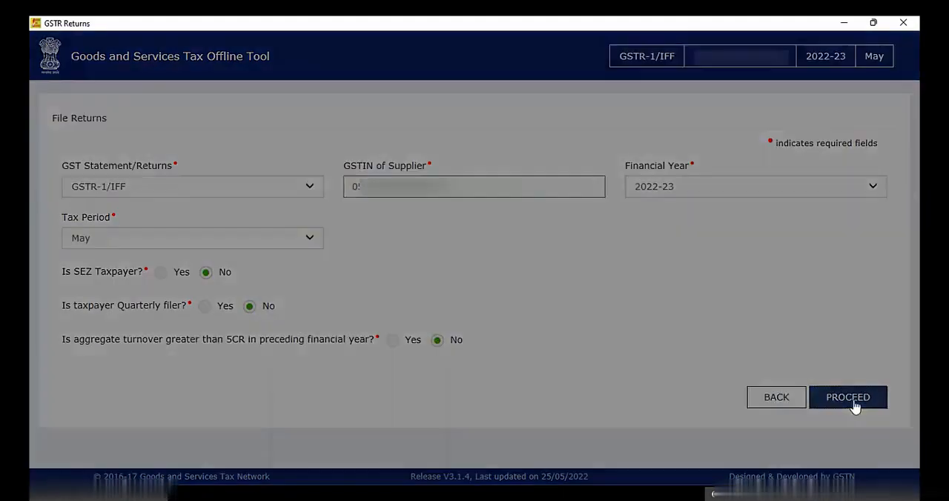
pyautogui.click(499, 335)
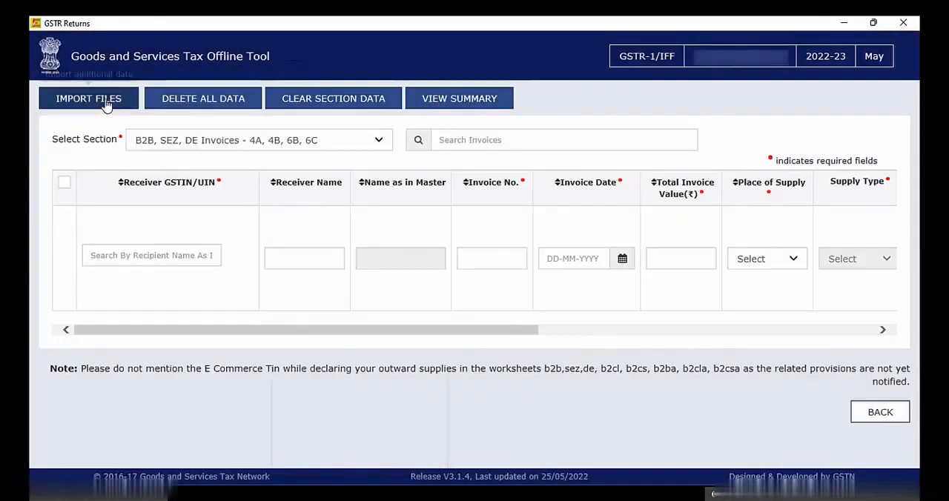
# Step: Import B2B Invoices_4A_4B_4C_6B_6C.csv into the B2B, SEZ, DE Invoices section, agreeing to save the data and acknowledging the warning
pyautogui.click(106, 103)
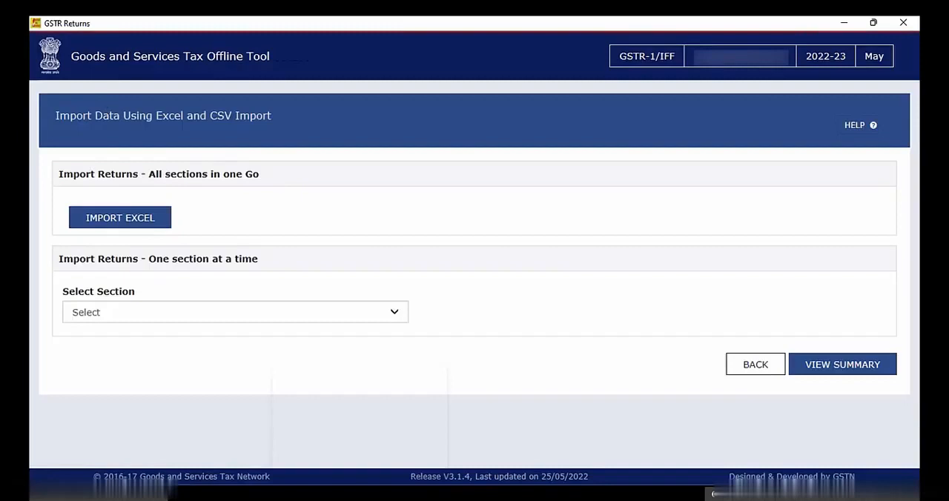
pyautogui.click(149, 313)
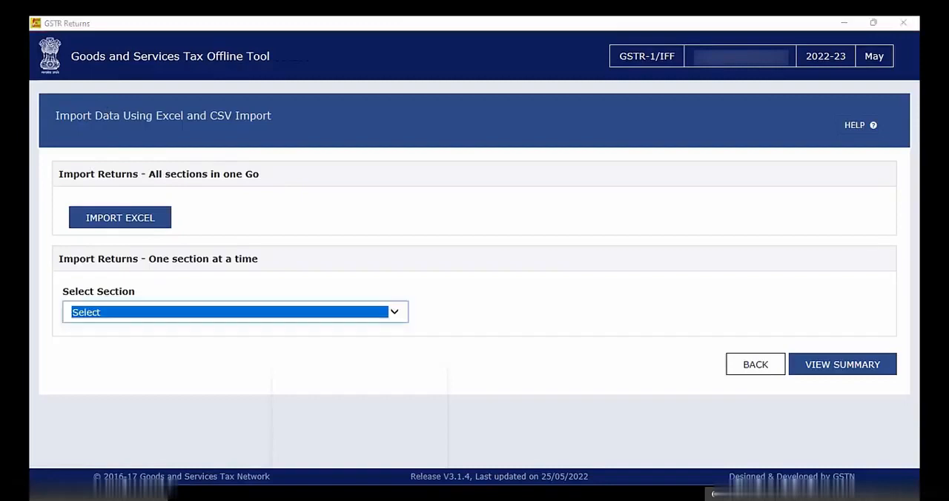
pyautogui.click(398, 314)
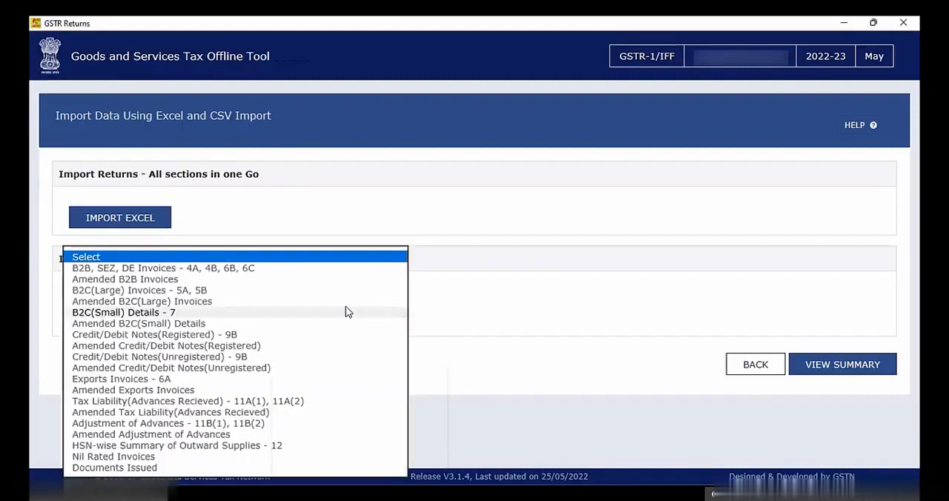
pyautogui.click(282, 270)
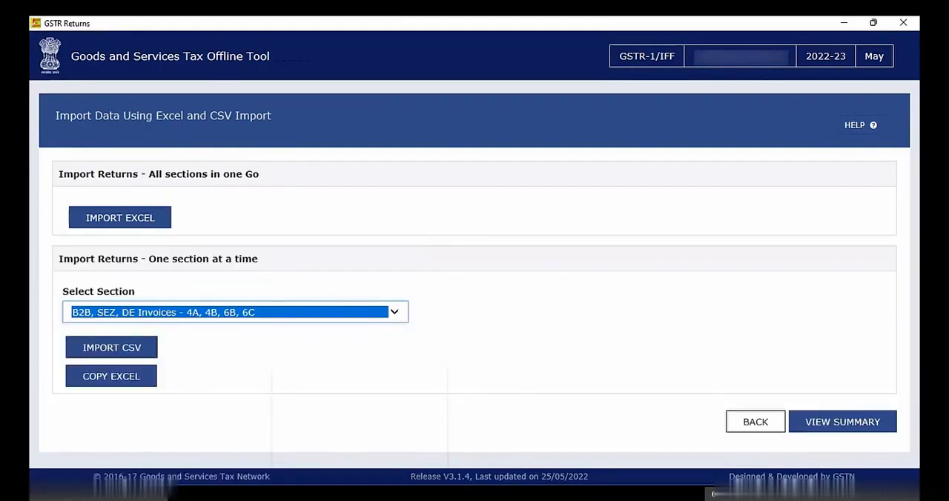
pyautogui.click(149, 352)
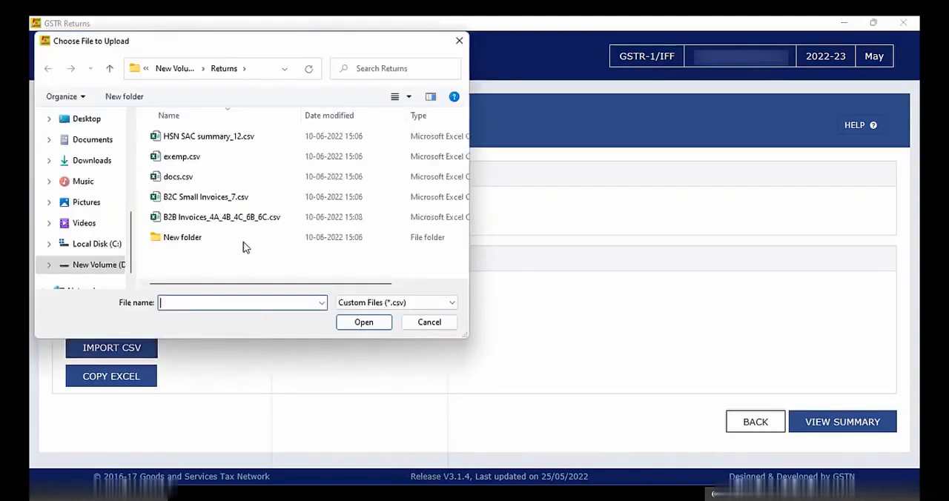
pyautogui.click(239, 219)
pyautogui.click(362, 322)
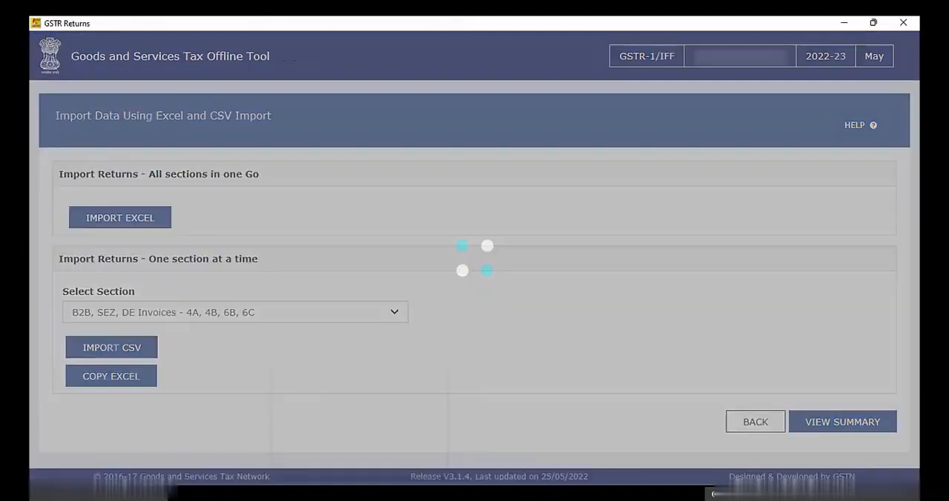
pyautogui.click(496, 232)
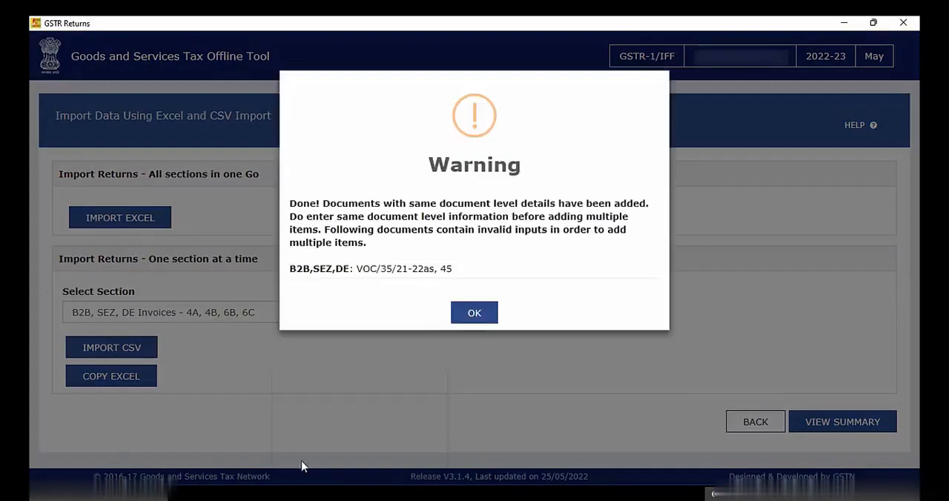
pyautogui.click(474, 313)
# Step: Import B2C Small Invoices_7.csv into the B2C(Small) Details - 7 section and agree to save the data
pyautogui.click(397, 311)
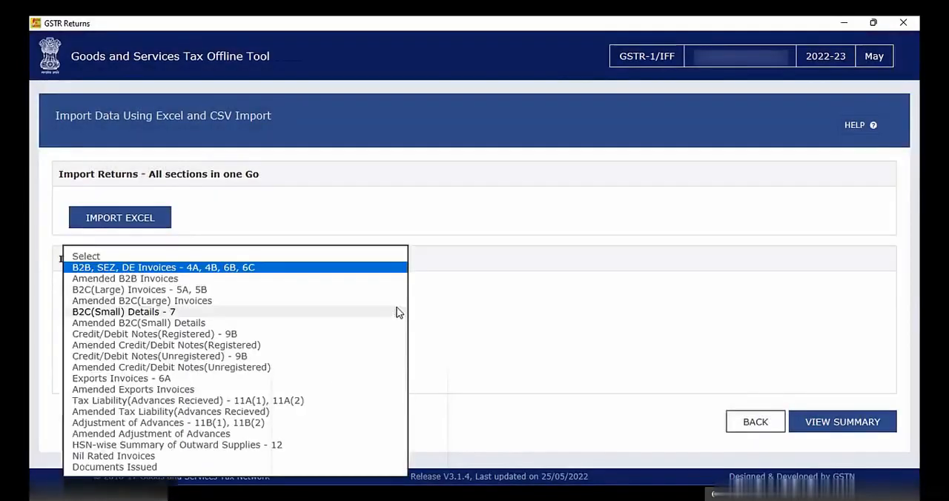
pyautogui.click(195, 311)
pyautogui.click(136, 355)
pyautogui.click(200, 180)
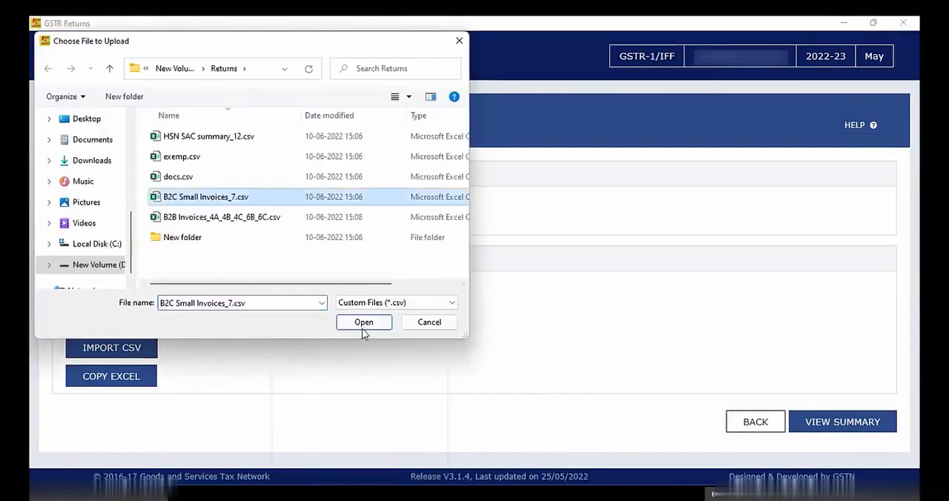
pyautogui.click(362, 321)
pyautogui.click(500, 229)
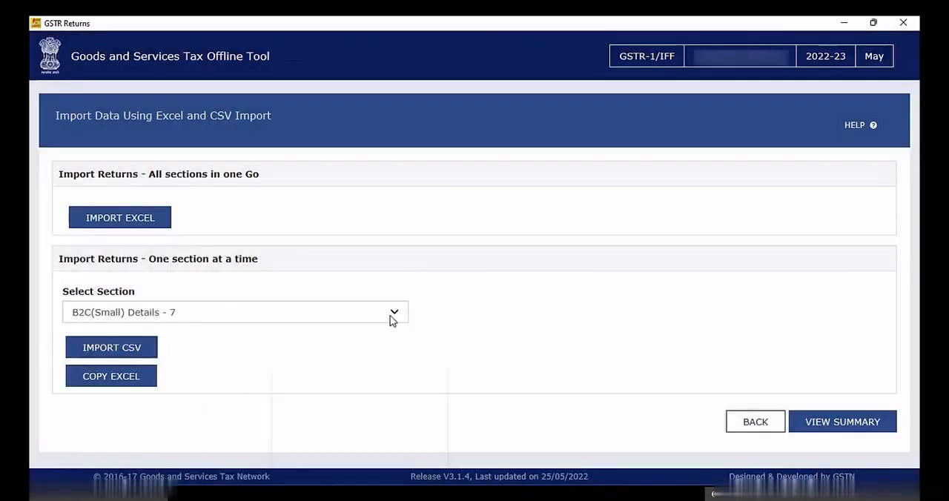
# Step: Import HSN SAC summary_12.csv into the HSN-wise Summary of Outward Supplies - 12 section and agree to save the data
pyautogui.click(390, 320)
pyautogui.click(223, 445)
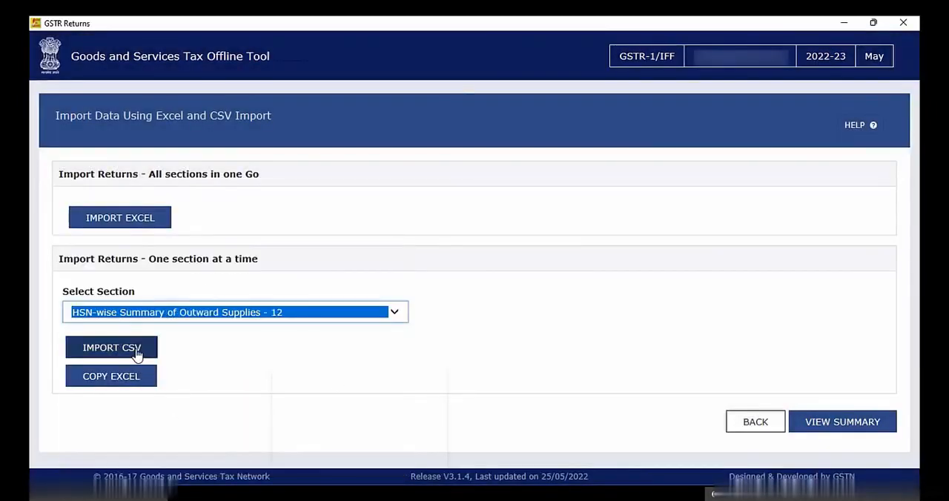
pyautogui.click(135, 354)
pyautogui.click(211, 131)
pyautogui.click(362, 321)
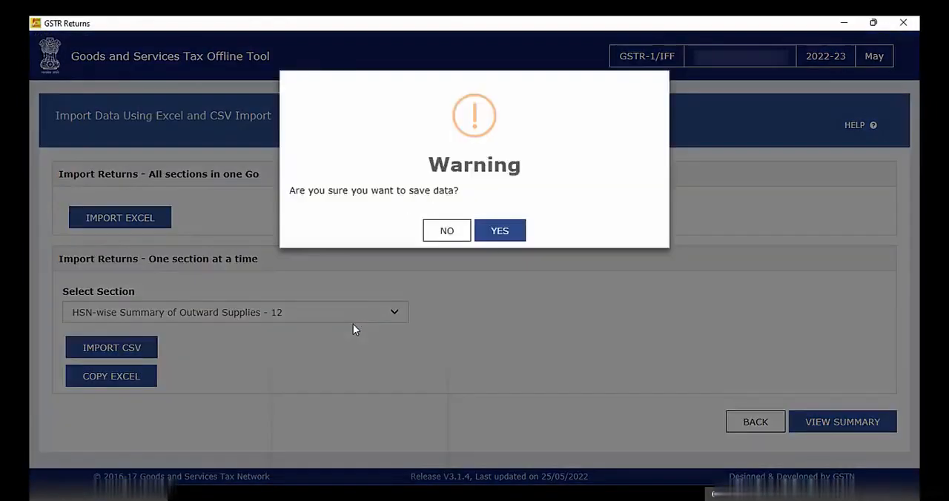
pyautogui.click(500, 229)
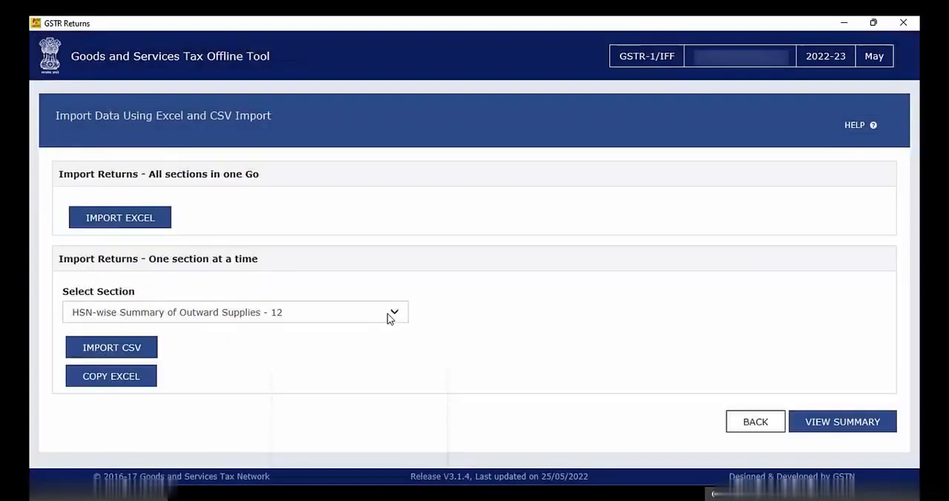
# Step: Import docs.csv into the Documents Issued section and agree to save the data
pyautogui.click(390, 312)
pyautogui.click(140, 392)
pyautogui.click(135, 353)
pyautogui.click(180, 177)
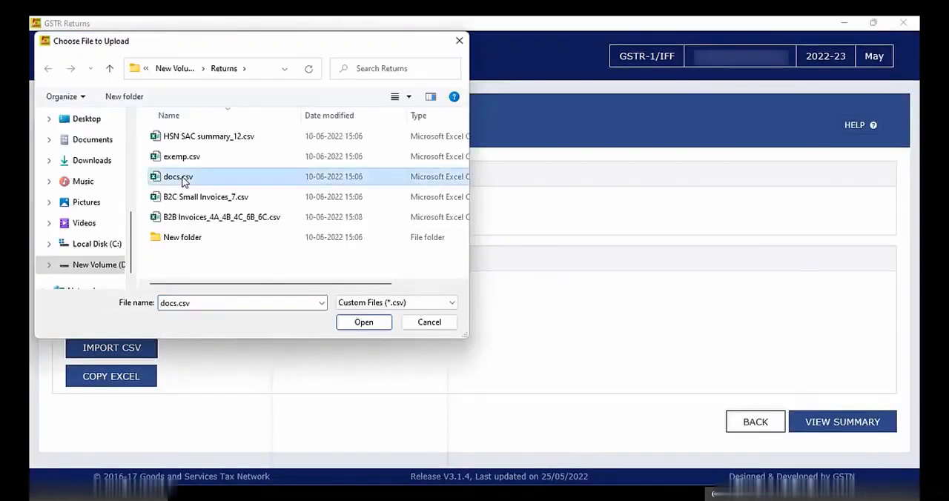
pyautogui.click(362, 322)
pyautogui.click(500, 231)
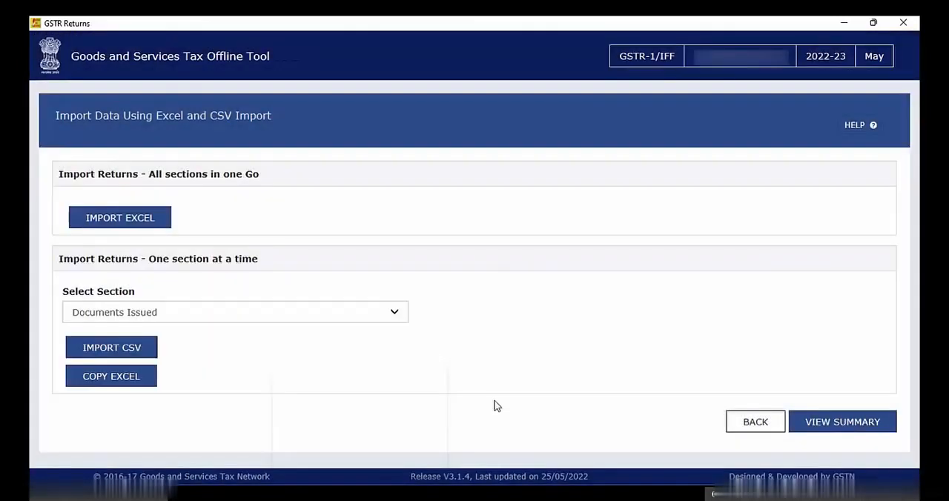
# Step: Generate the return JSON from the return summary and save it in the Returns folder
pyautogui.click(820, 426)
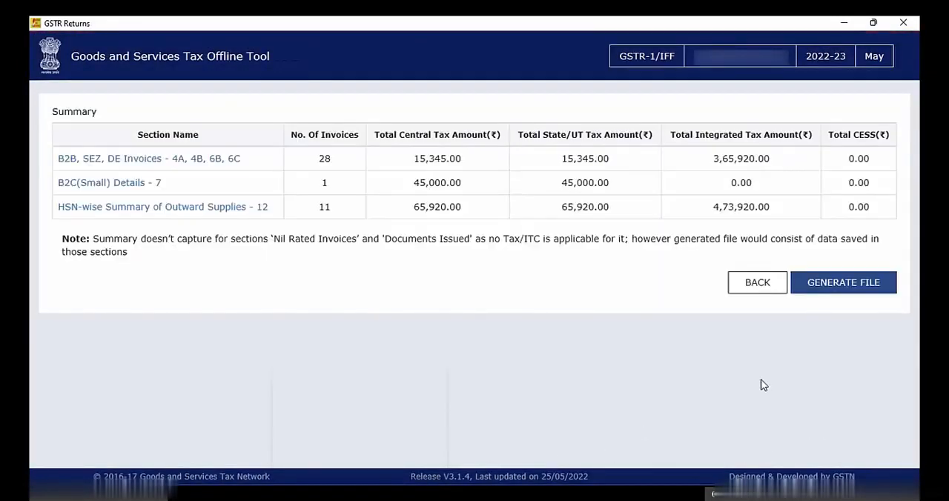
pyautogui.click(845, 288)
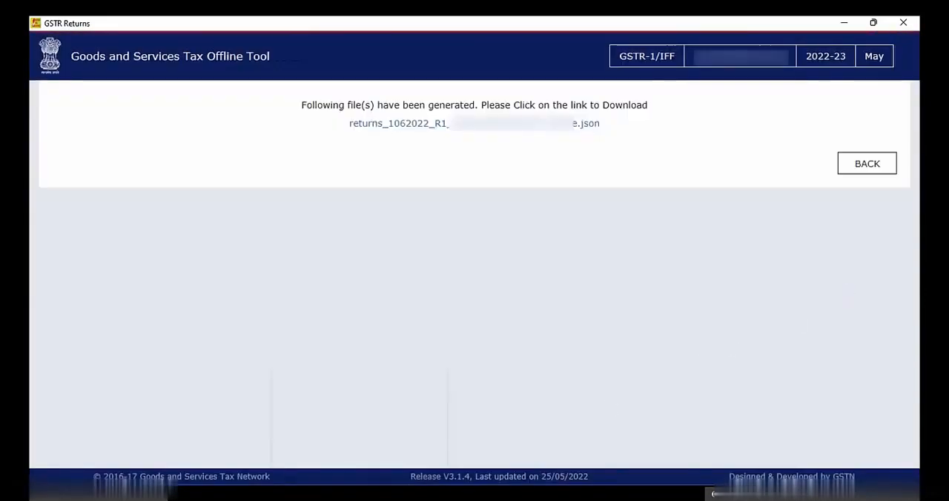
pyautogui.click(518, 124)
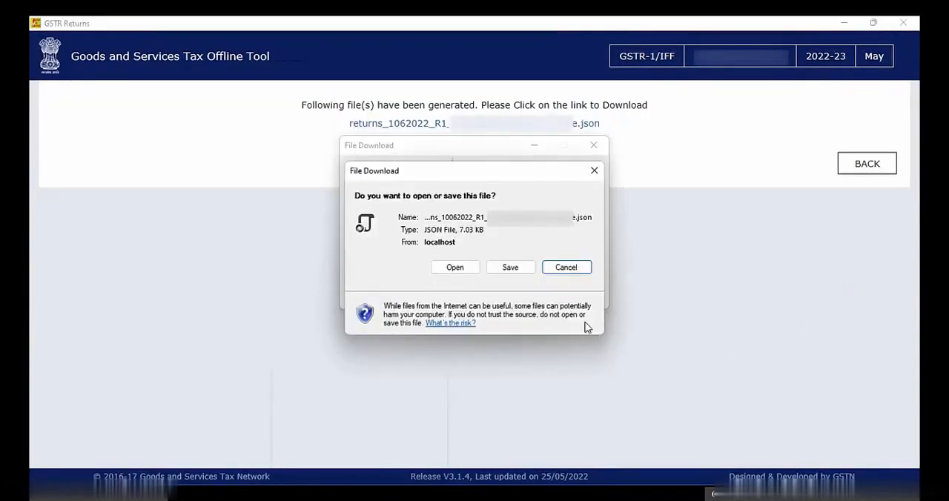
pyautogui.click(510, 268)
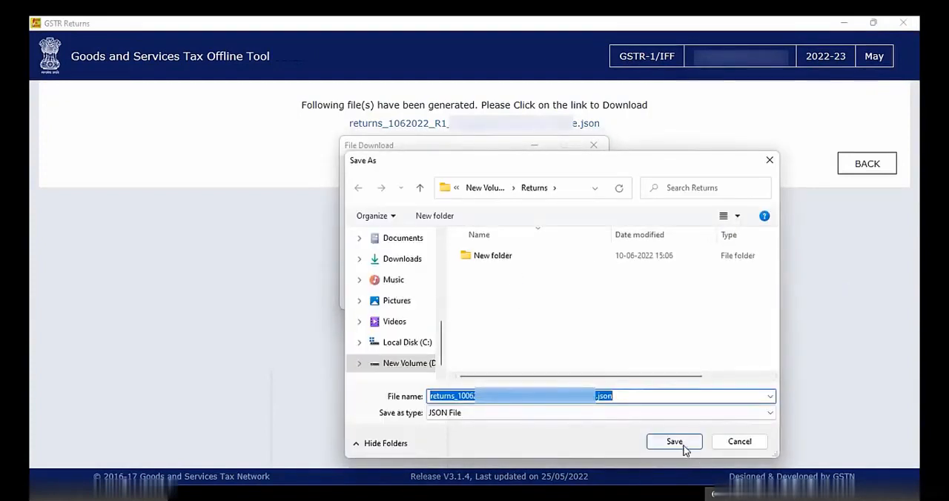
pyautogui.click(674, 441)
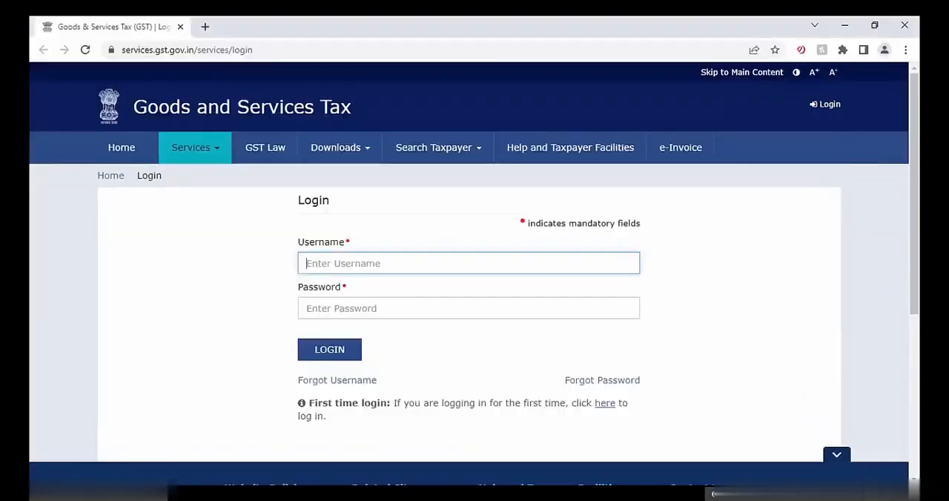
# Step: Log in to the GST portal by entering the username, the account password and the captcha characters
pyautogui.write('H')
pyautogui.press('Tab')
pyautogui.write('•••••••••')
pyautogui.press('Tab')
pyautogui.write('445714')
pyautogui.press('Return')
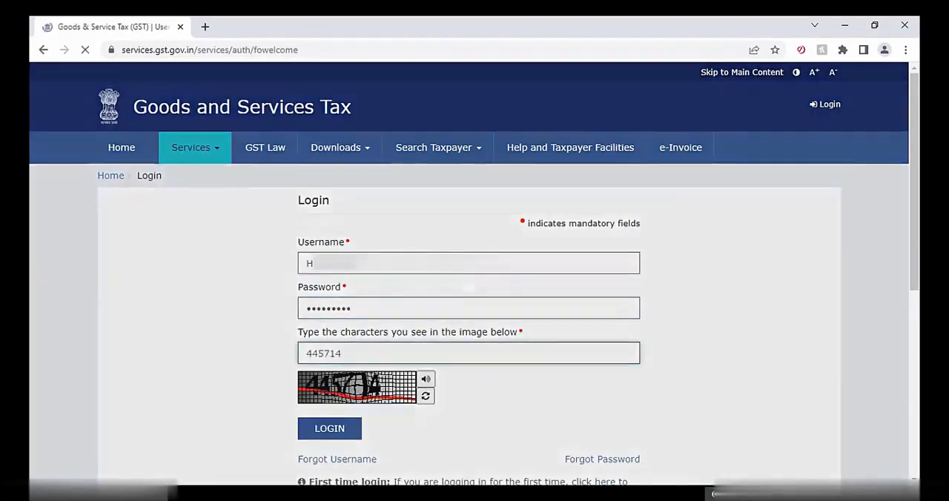
# Step: Find the returns for May, Quarter 1 of financial year 2022-23, through the Returns Dashboard
pyautogui.moveTo(215, 147)
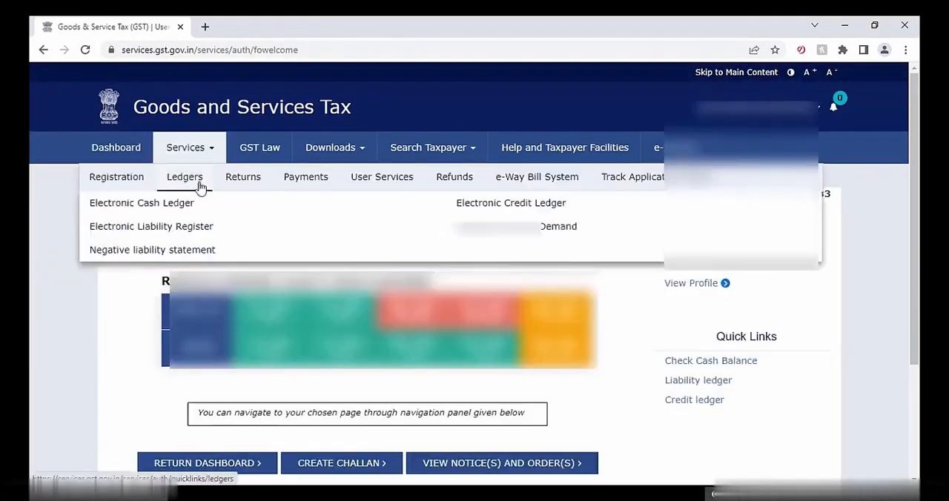
pyautogui.moveTo(248, 189)
pyautogui.click(164, 204)
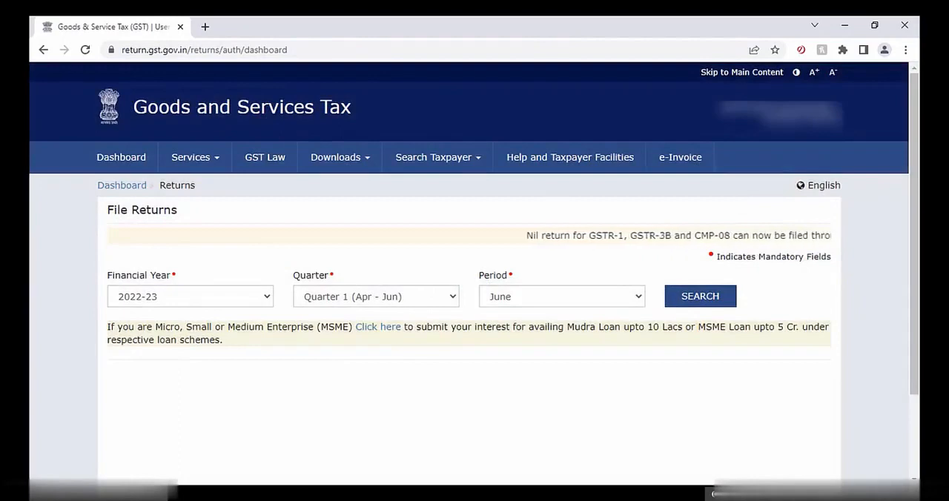
pyautogui.click(627, 298)
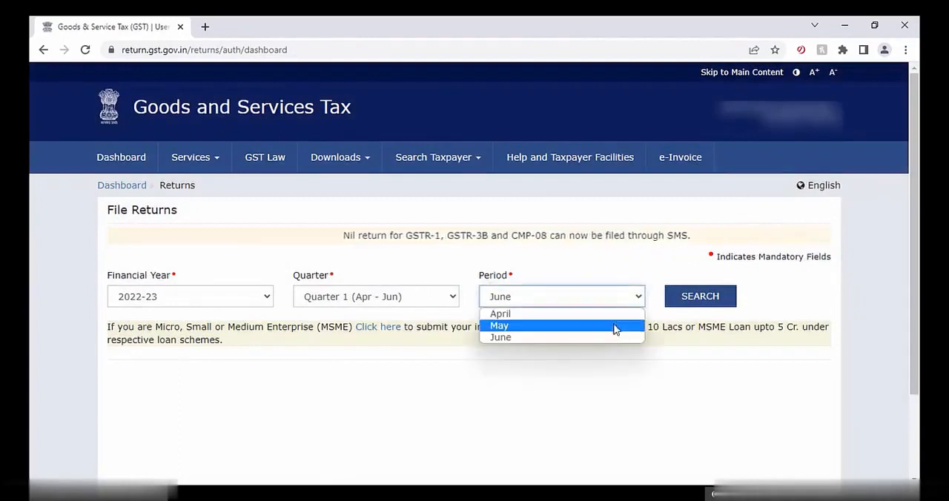
pyautogui.click(615, 326)
pyautogui.click(700, 297)
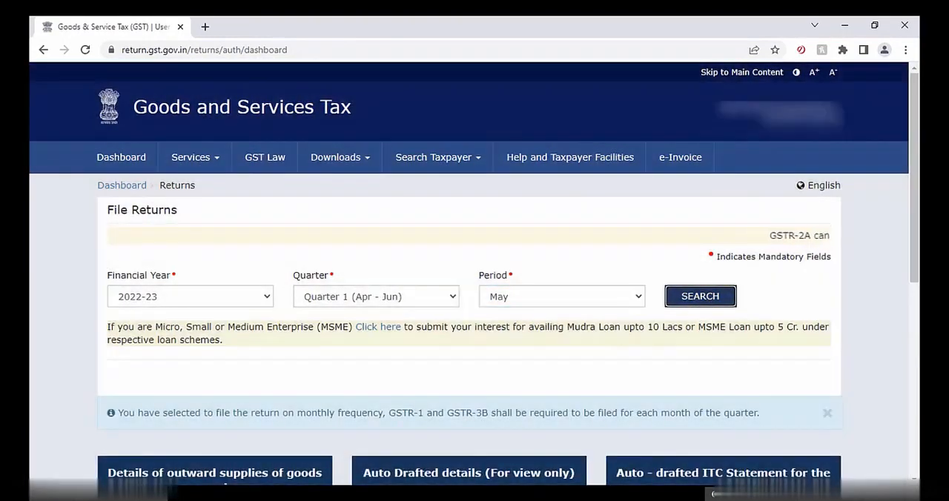
# Step: Prepare GSTR1 offline and upload the generated returns JSON file from the Returns folder
pyautogui.scroll(-4, 286, 449)
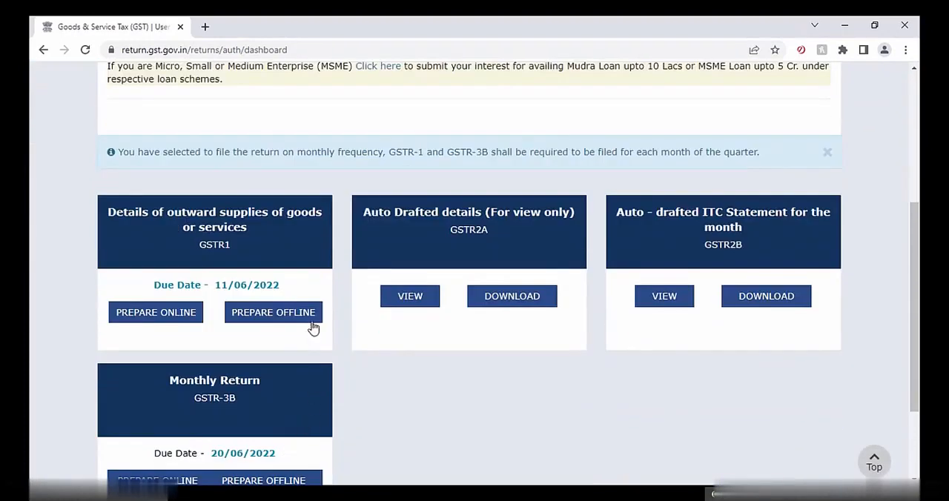
pyautogui.click(309, 314)
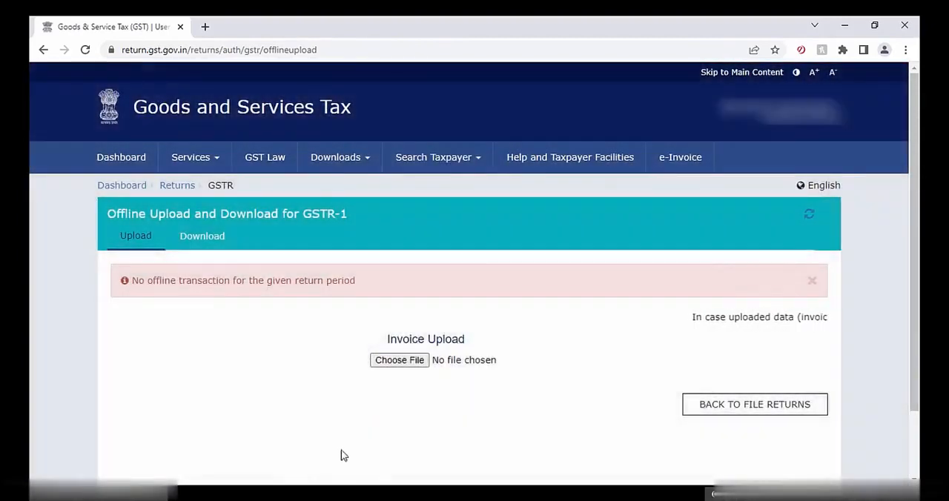
pyautogui.click(404, 363)
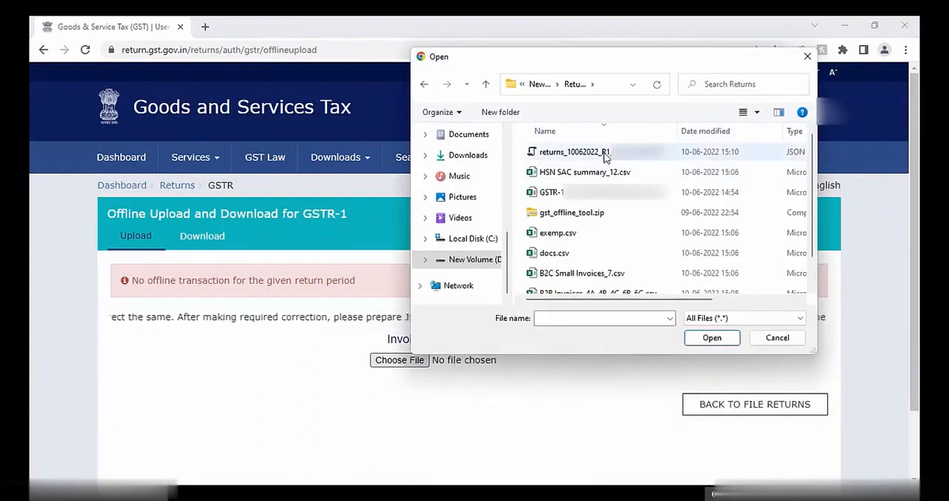
pyautogui.click(605, 153)
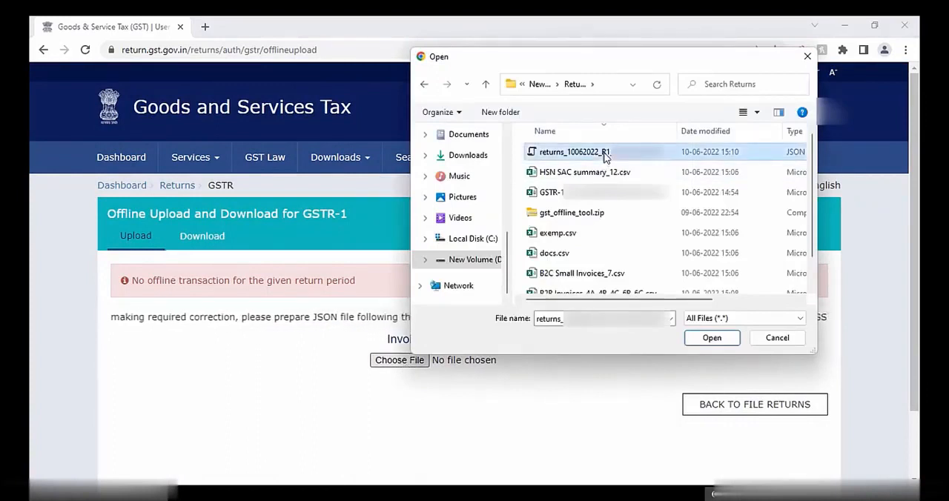
pyautogui.click(710, 339)
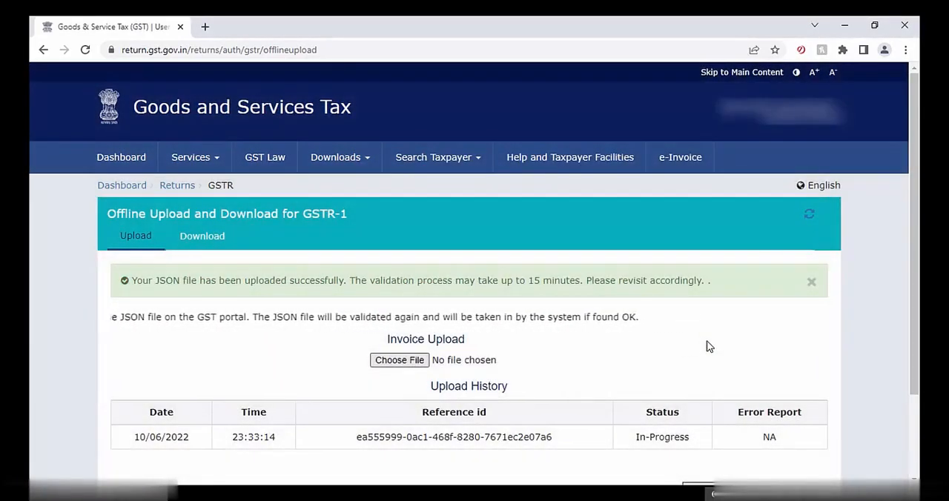
# Step: Check the upload history, go back to the file returns page, and review the GSTR-1 consolidated summary
pyautogui.scroll(-3, 707, 346)
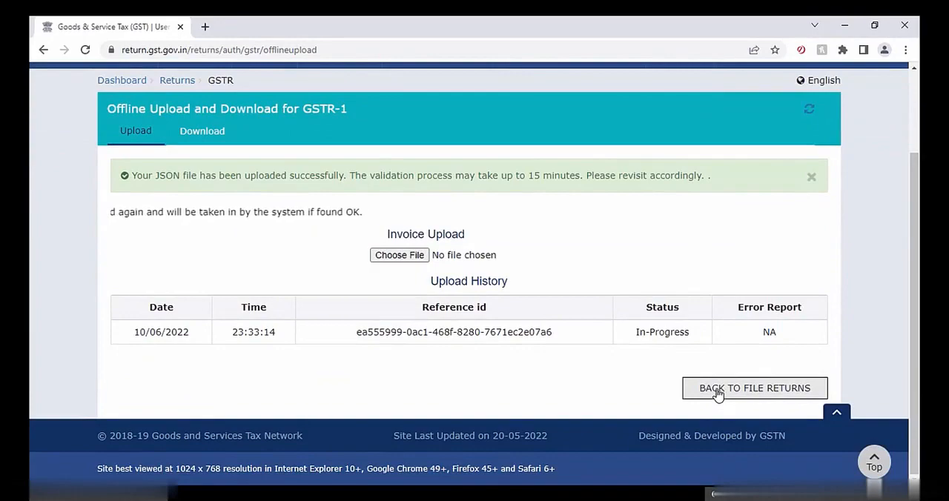
pyautogui.click(716, 393)
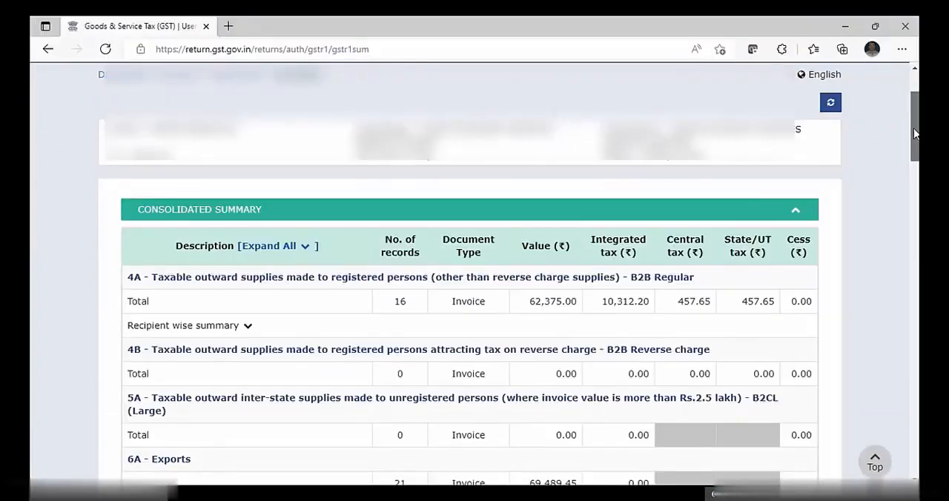
pyautogui.moveTo(915, 136); pyautogui.dragTo(916, 461)
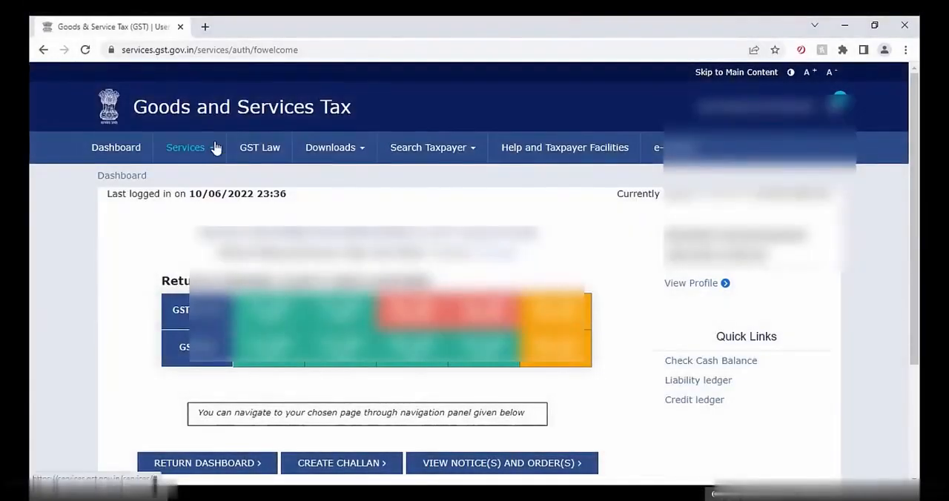
# Step: Reopen the Returns Dashboard, find the May 2022-23 returns, and open the GSTR-1 record details for online preparation
pyautogui.moveTo(215, 148)
pyautogui.moveTo(248, 189)
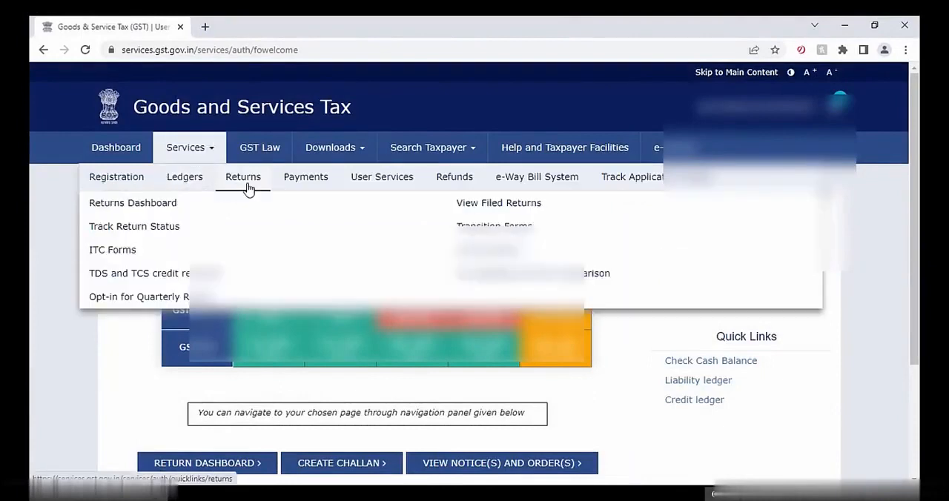
pyautogui.click(165, 207)
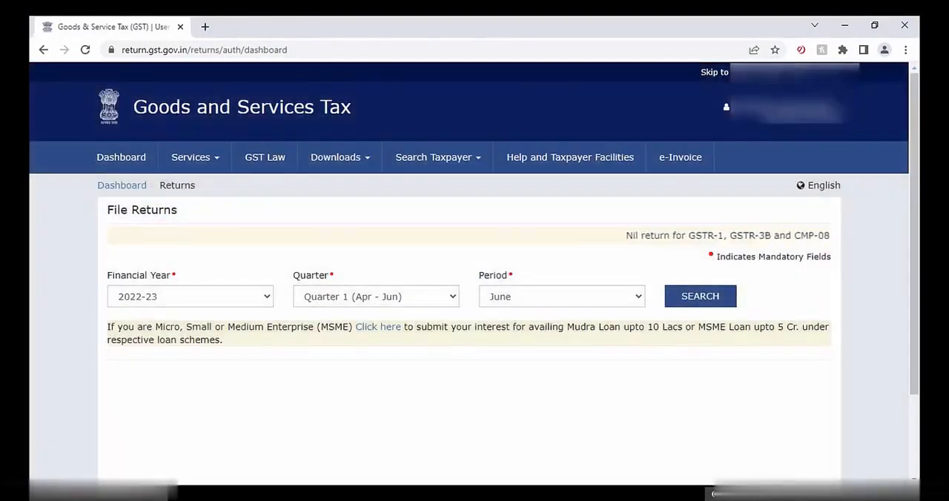
pyautogui.click(629, 296)
pyautogui.click(562, 331)
pyautogui.click(700, 299)
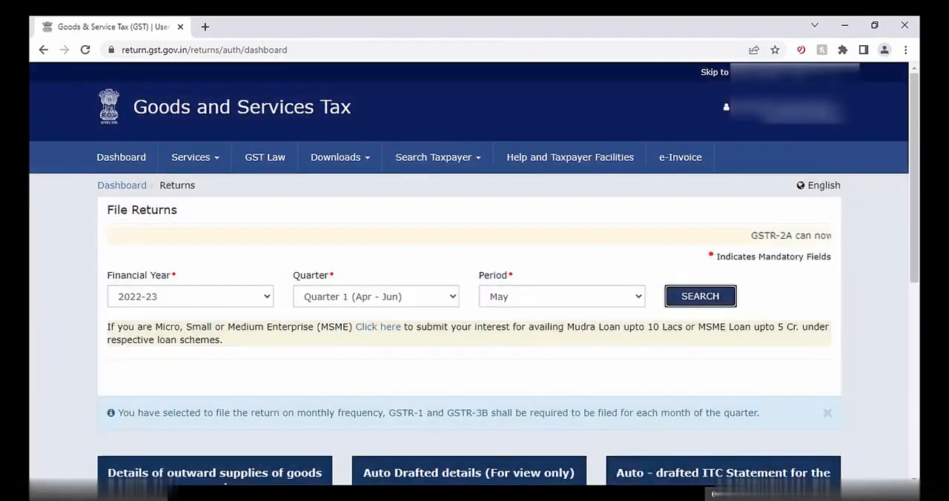
pyautogui.scroll(-4, 283, 451)
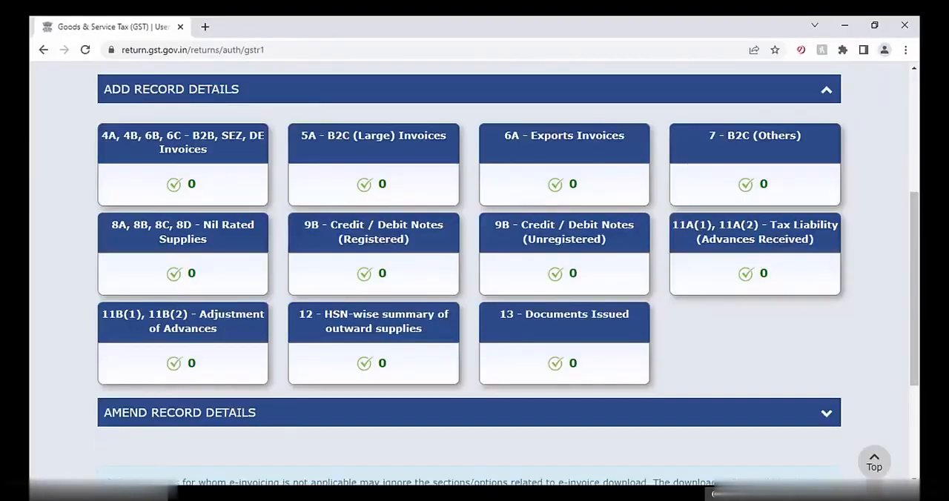
# Step: Check the Nil Rated Supplies section without saving, and open the Documents Issued section of GSTR-1
pyautogui.click(195, 248)
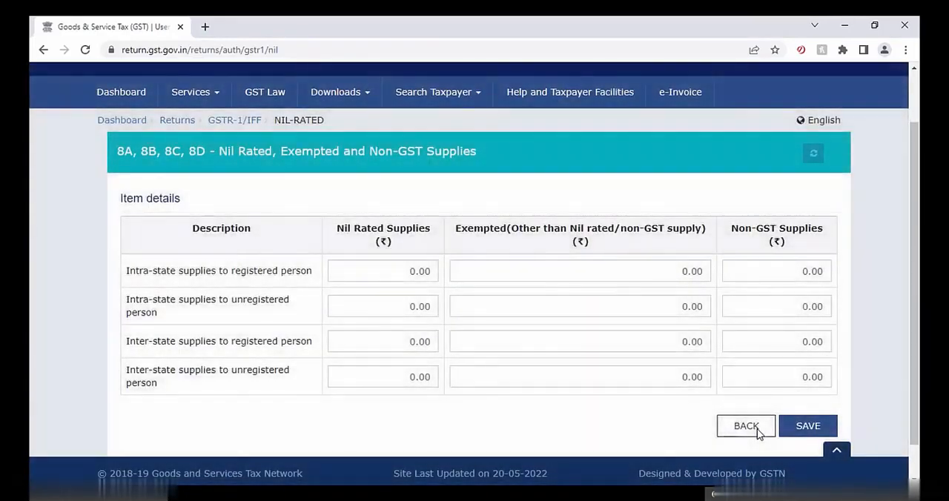
pyautogui.click(745, 426)
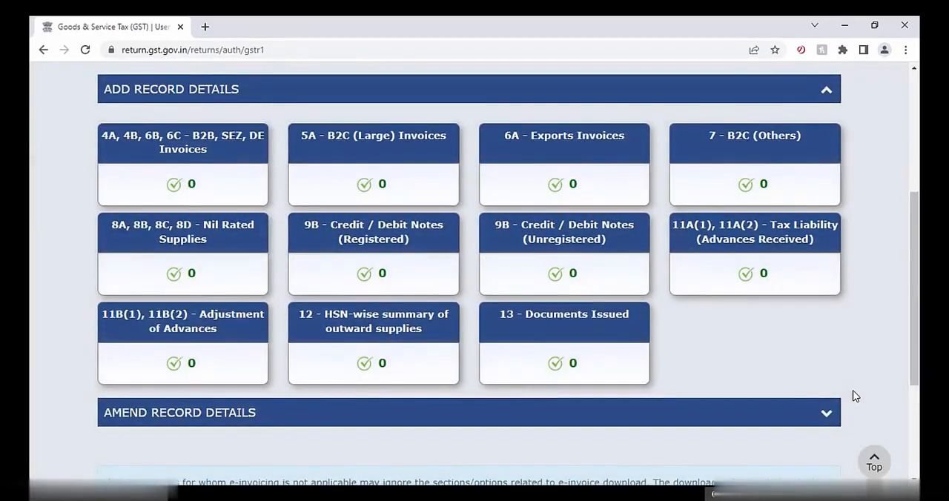
pyautogui.click(587, 323)
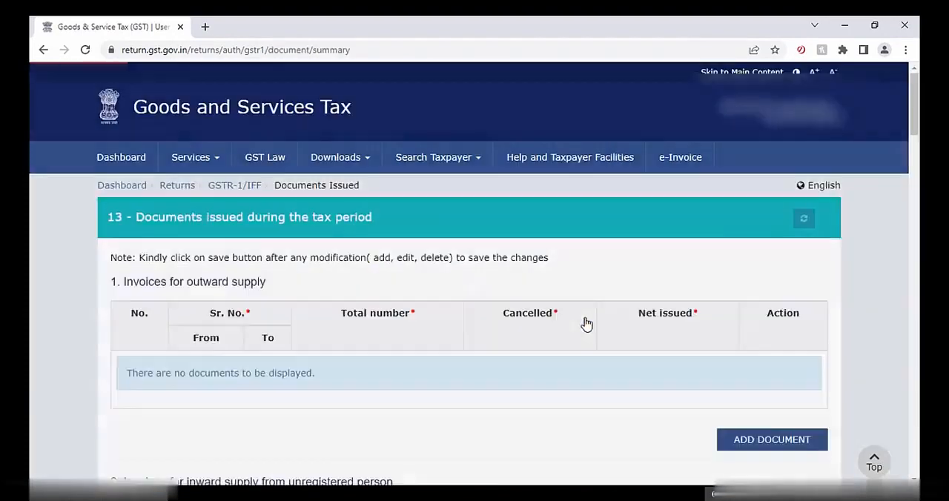